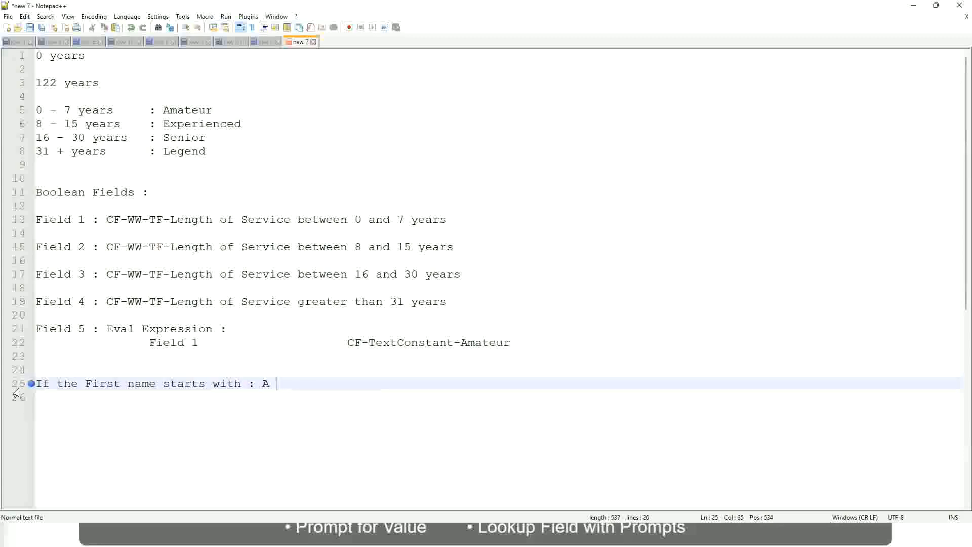
Complete the first-name condition on line 25 with the range A - G and the result A Listers
{"action": "type", "text": "- G"}
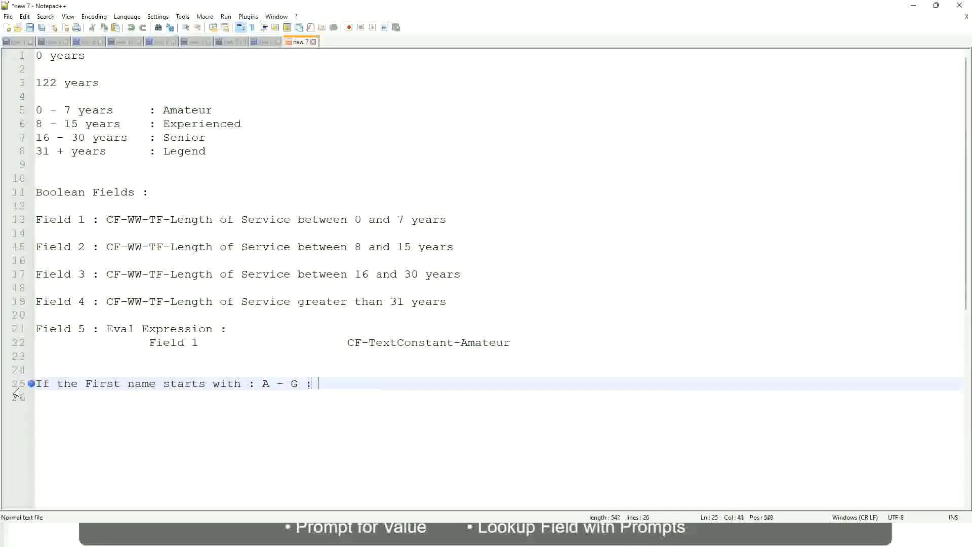
{"action": "type", "text": ": \t\tA lI"}
{"action": "key", "text": "BackSpace"}
{"action": "key", "text": "BackSpace"}
{"action": "type", "text": "Listers"}
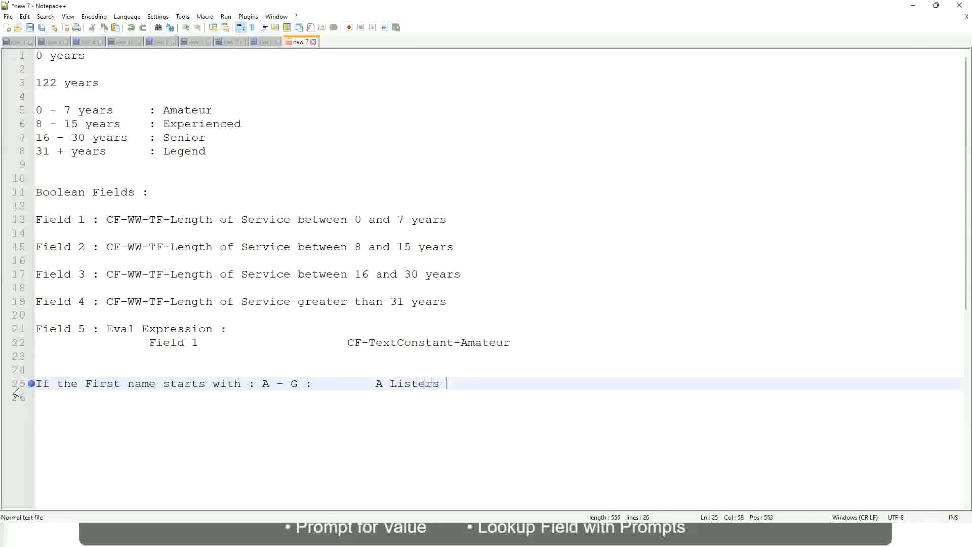
{"action": "key", "text": "BackSpace"}
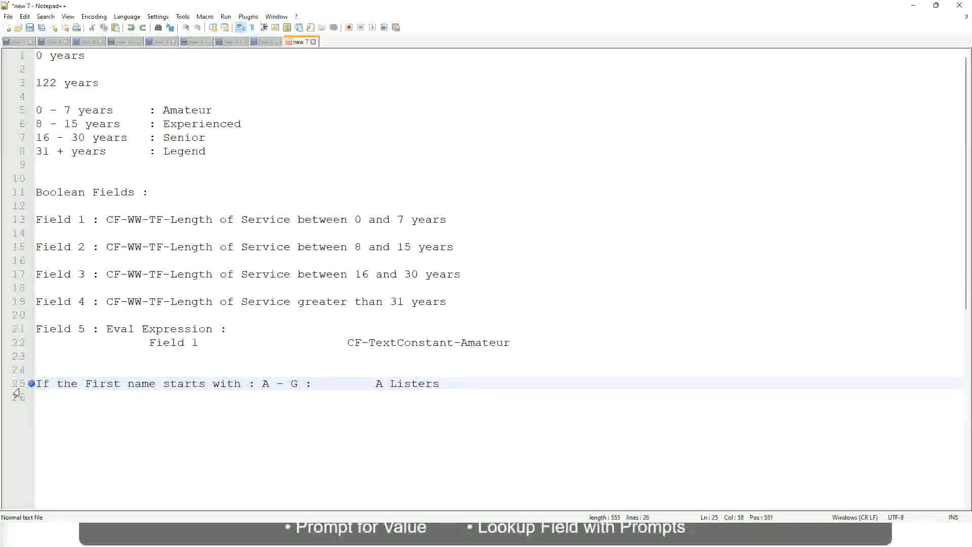
Enclose A Listers on line 25 in double quotes and start a new line below it
{"action": "key", "text": "ctrl+Left"}
{"action": "key", "text": "ctrl+Left"}
{"action": "type", "text": "\"\""}
{"action": "key", "text": "Right"}
{"action": "key", "text": "ctrl+Left"}
{"action": "key", "text": "ctrl+Left"}
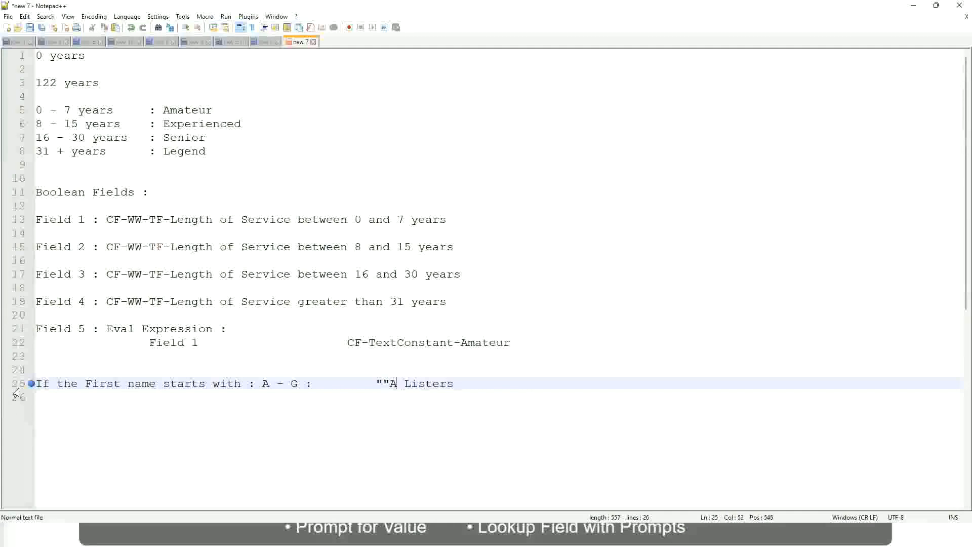
{"action": "key", "text": "BackSpace"}
{"action": "key", "text": "Right"}
{"action": "key", "text": "End"}
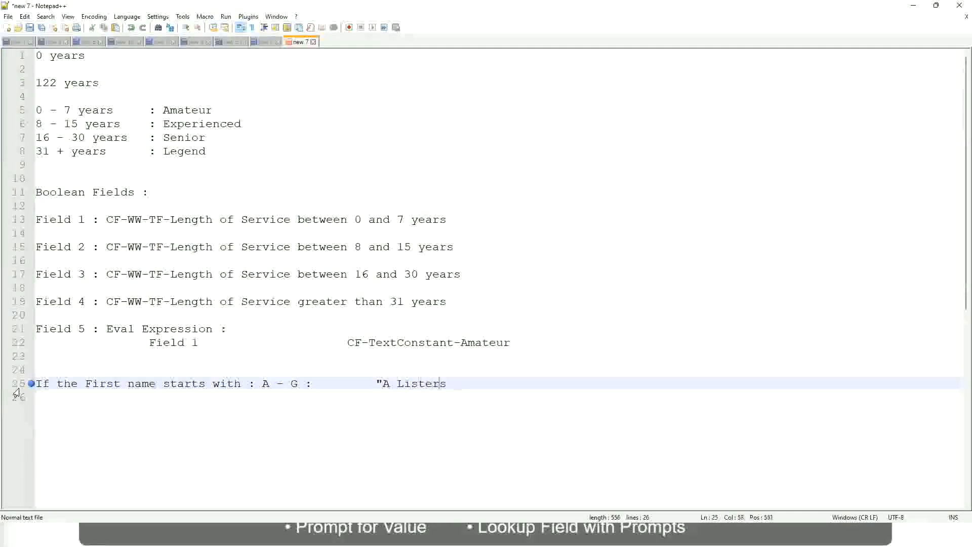
{"action": "key", "text": "Return"}
{"action": "type", "text": "\""}
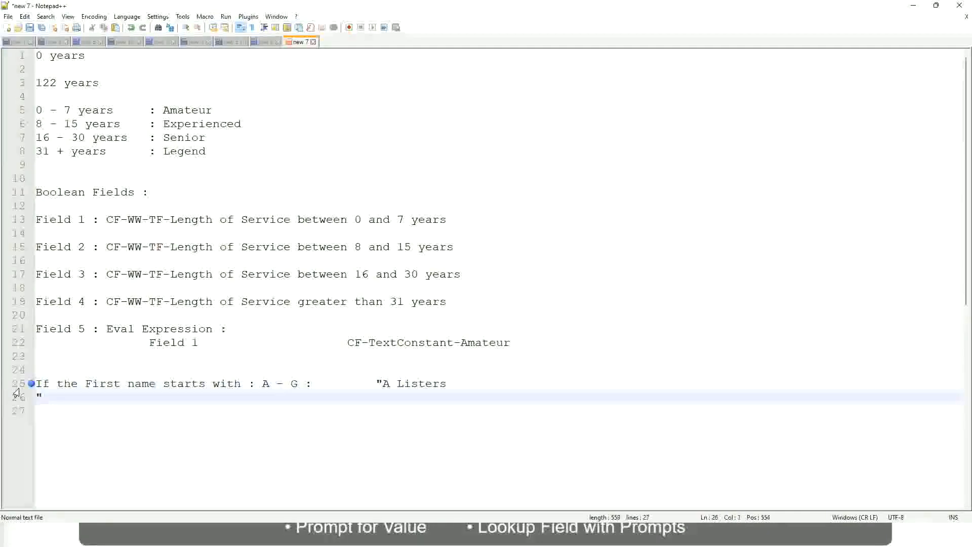
{"action": "key", "text": "BackSpace"}
{"action": "key", "text": "BackSpace"}
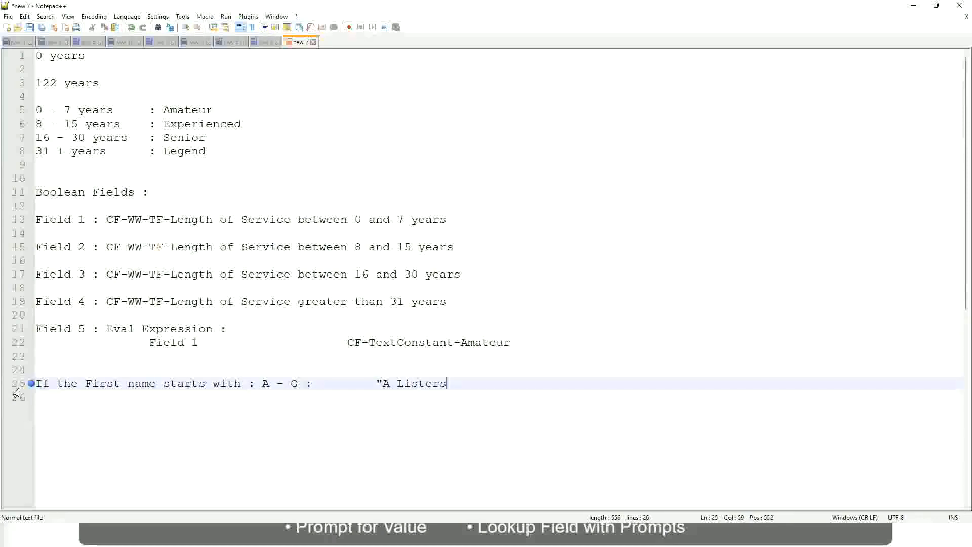
{"action": "type", "text": "\"\""}
{"action": "key", "text": "BackSpace"}
{"action": "key", "text": "Return"}
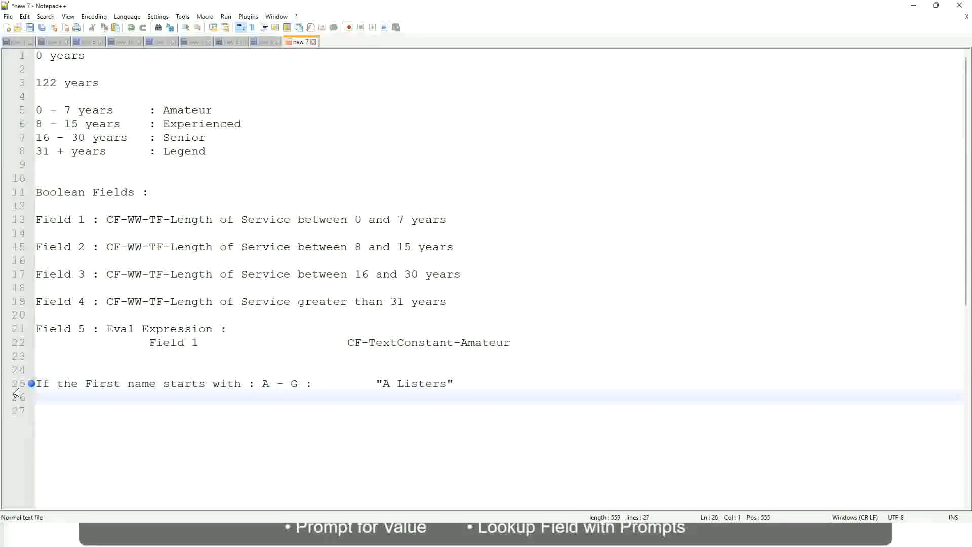
Add a line for the range H - P with the result "His Majesty", aligned with the line above
{"action": "type", "text": "B -"}
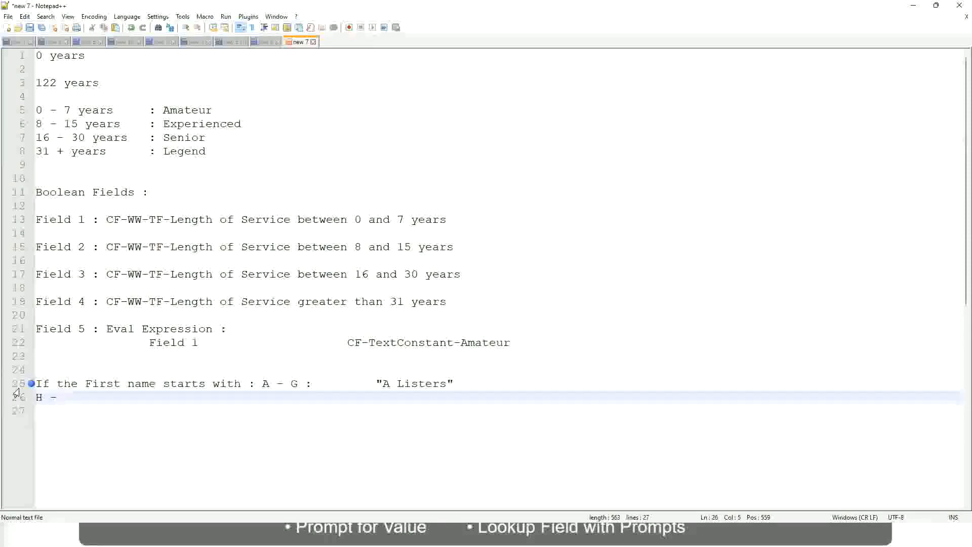
{"action": "type", "text": "P"}
{"action": "key", "text": "Tab"}
{"action": "key", "text": "Tab"}
{"action": "key", "text": "Tab"}
{"action": "key", "text": "Tab"}
{"action": "key", "text": "Tab"}
{"action": "key", "text": "Tab"}
{"action": "key", "text": "Tab"}
{"action": "key", "text": "Tab"}
{"action": "key", "text": "Tab"}
{"action": "type", "text": ":"}
{"action": "key", "text": "Tab"}
{"action": "key", "text": "Tab"}
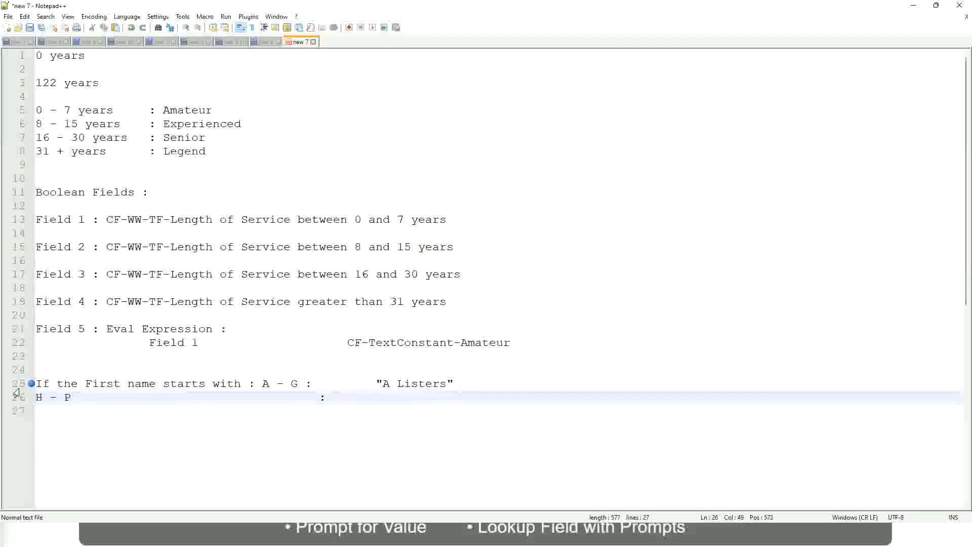
{"action": "type", "text": "\"His Majesty"}
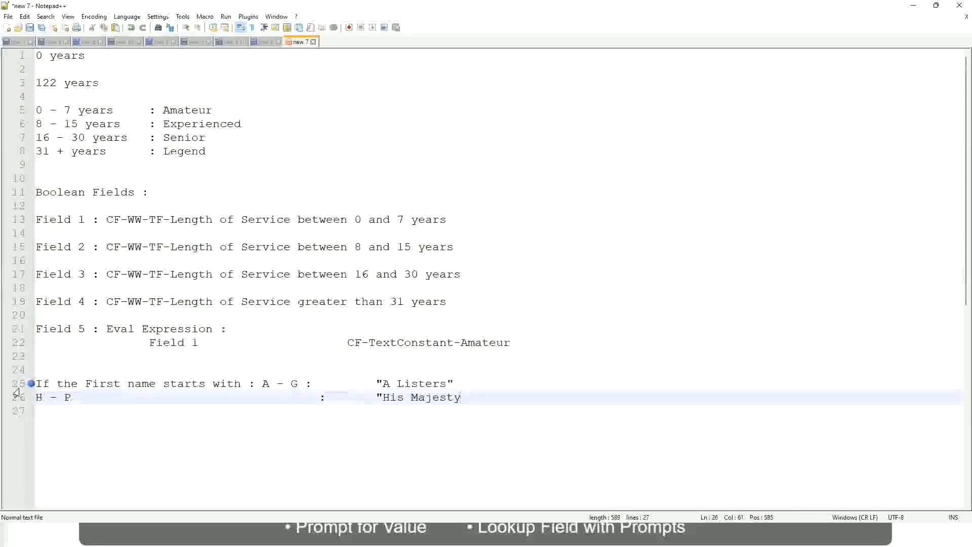
{"action": "type", "text": "\"\""}
{"action": "key", "text": "BackSpace"}
{"action": "key", "text": "Return"}
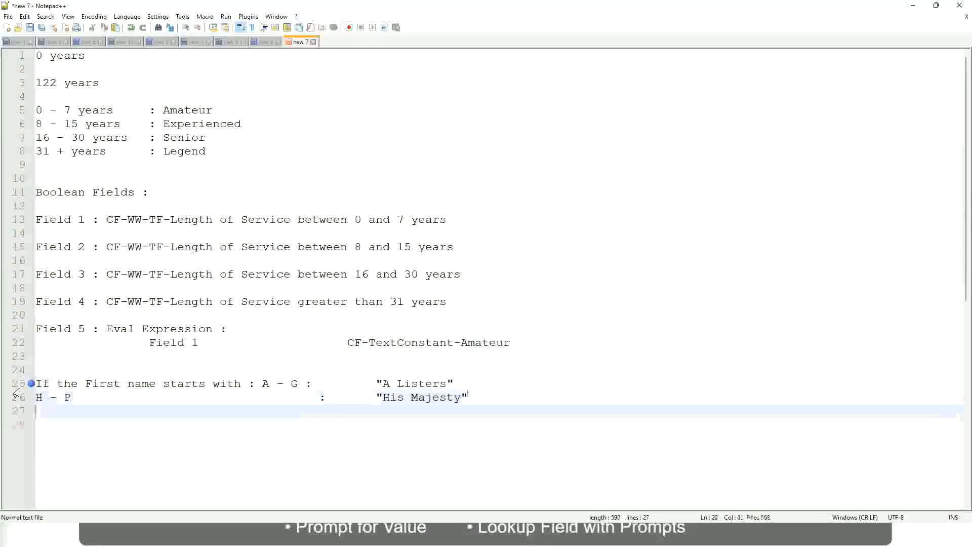
Add a line for the range L - Z with the result "Lords", aligned with the lines above
{"action": "type", "text": "L"}
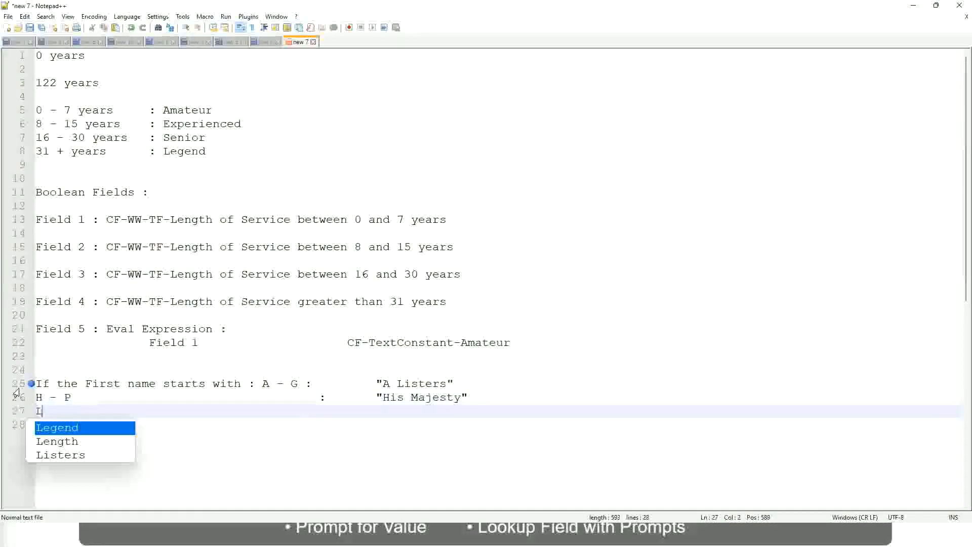
{"action": "type", "text": " - Z"}
{"action": "key", "text": "Tab"}
{"action": "key", "text": "Tab"}
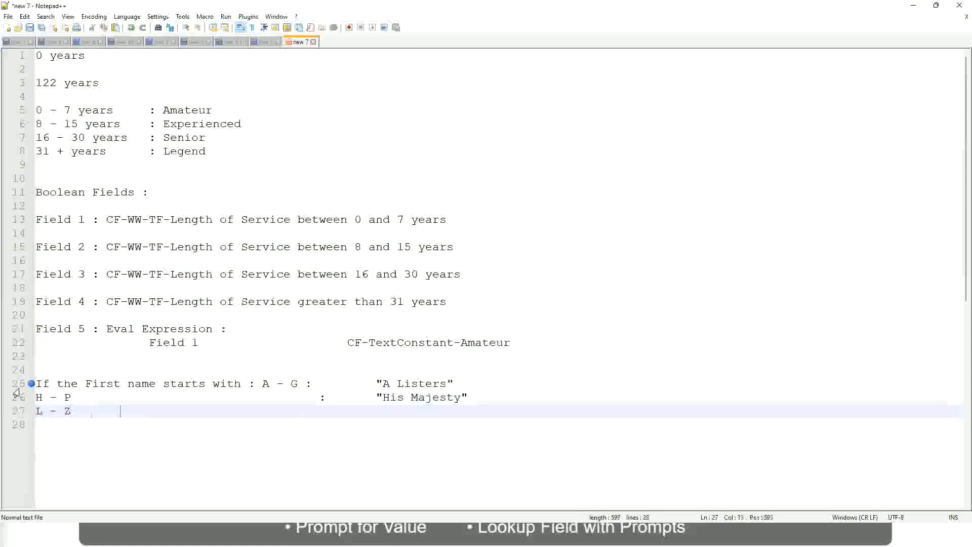
{"action": "key", "text": "Tab"}
{"action": "key", "text": "Tab"}
{"action": "type", "text": ":"}
{"action": "key", "text": "Tab"}
{"action": "key", "text": "Tab"}
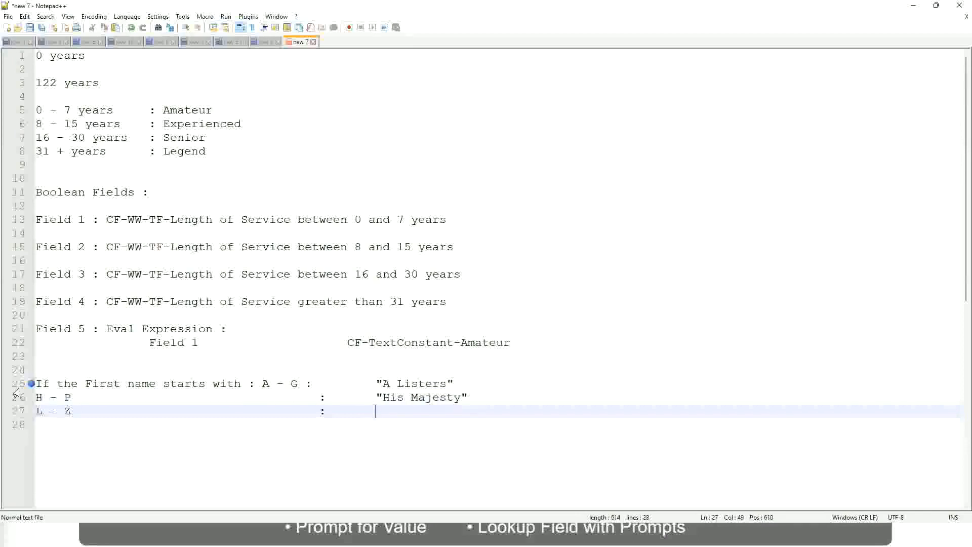
{"action": "type", "text": "\"Lords"}
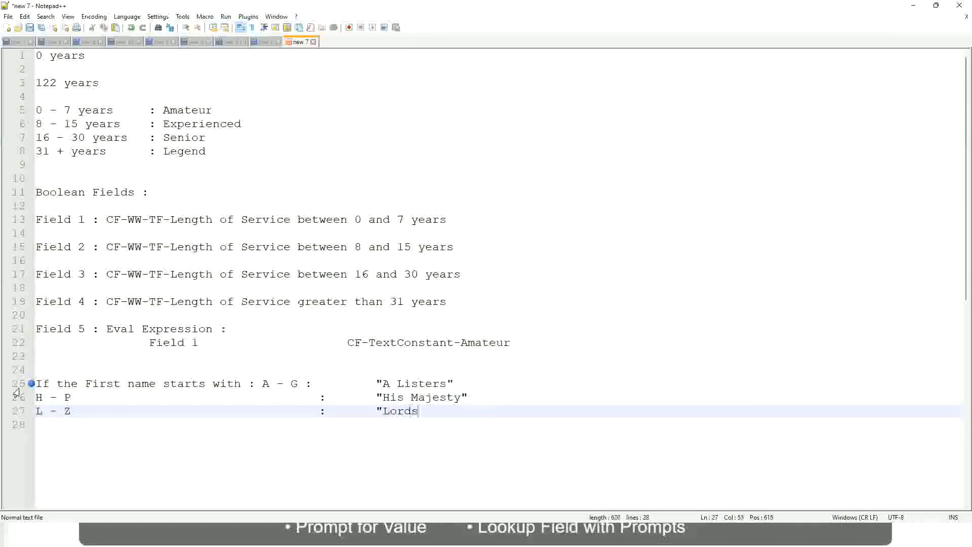
{"action": "type", "text": "\""}
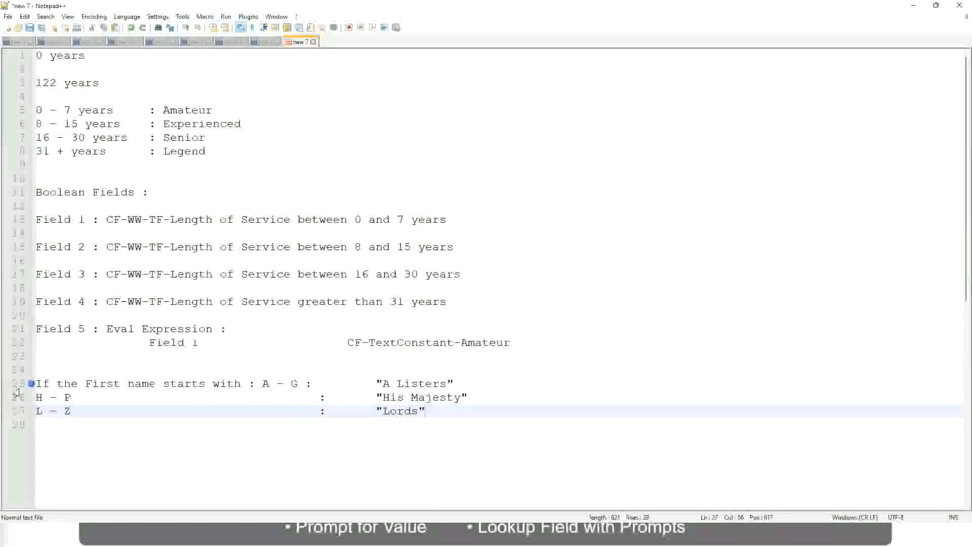
{"action": "left_click", "coordinate": [434, 412]}
{"action": "left_click_drag", "start_coordinate": [422, 412], "coordinate": [461, 384]}
{"action": "left_click", "coordinate": [399, 384]}
{"action": "left_click", "coordinate": [438, 399]}
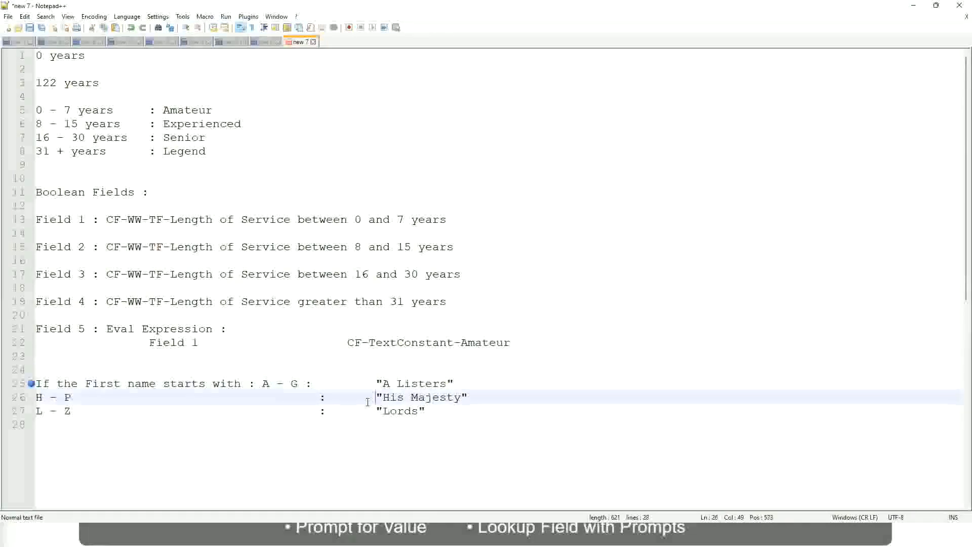
Replace the three first-name condition lines, from line 25 to 27, with the word "If"
{"action": "left_click_drag", "start_coordinate": [442, 419], "coordinate": [32, 384]}
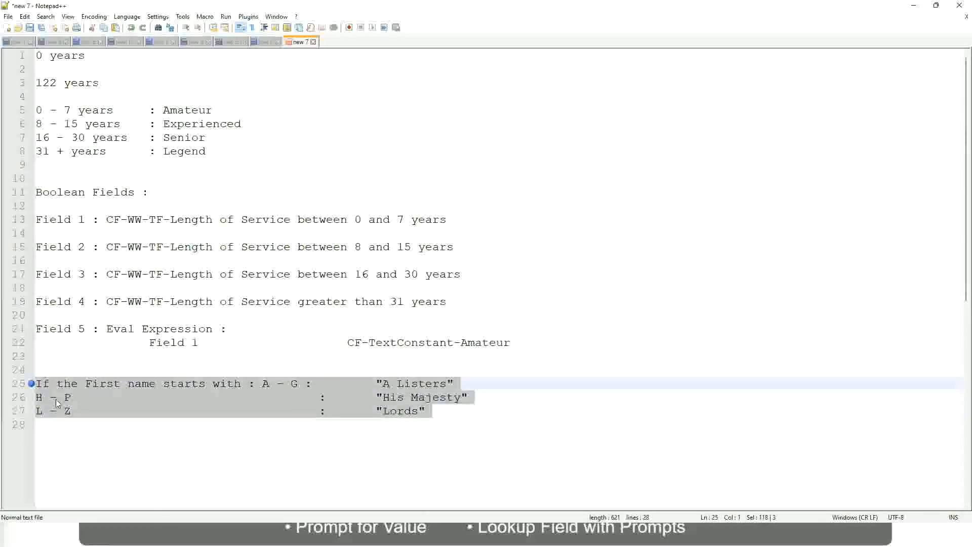
{"action": "type", "text": "If "}
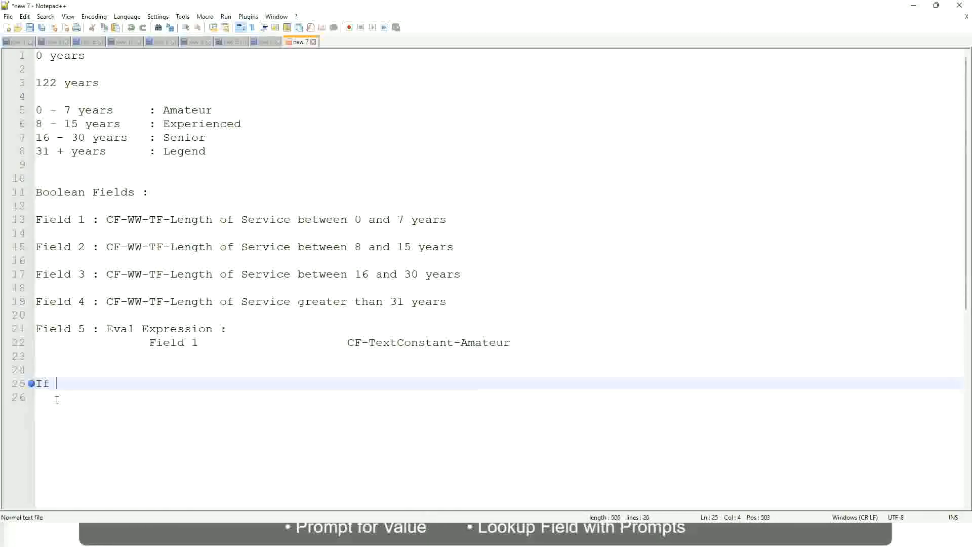
{"action": "type", "text": "Prior E"}
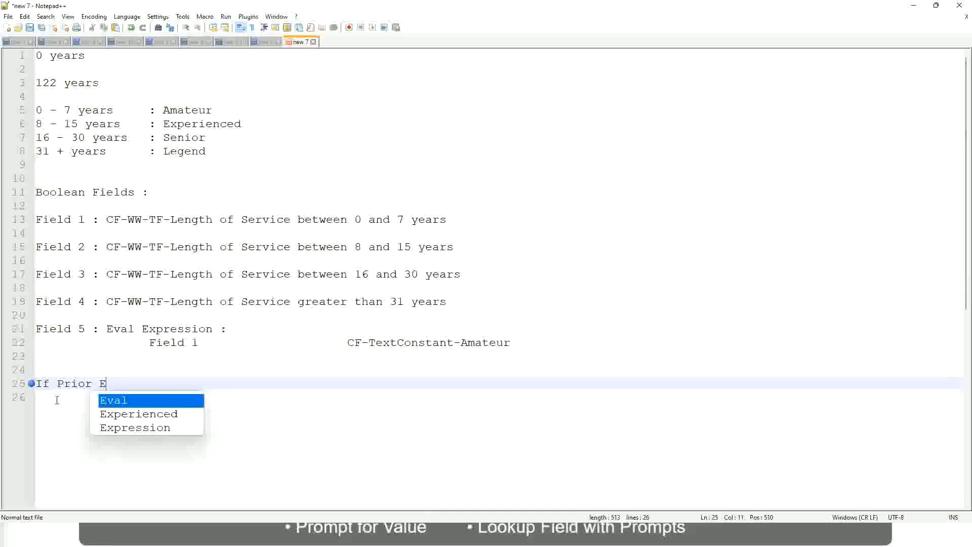
{"action": "type", "text": "xperience"}
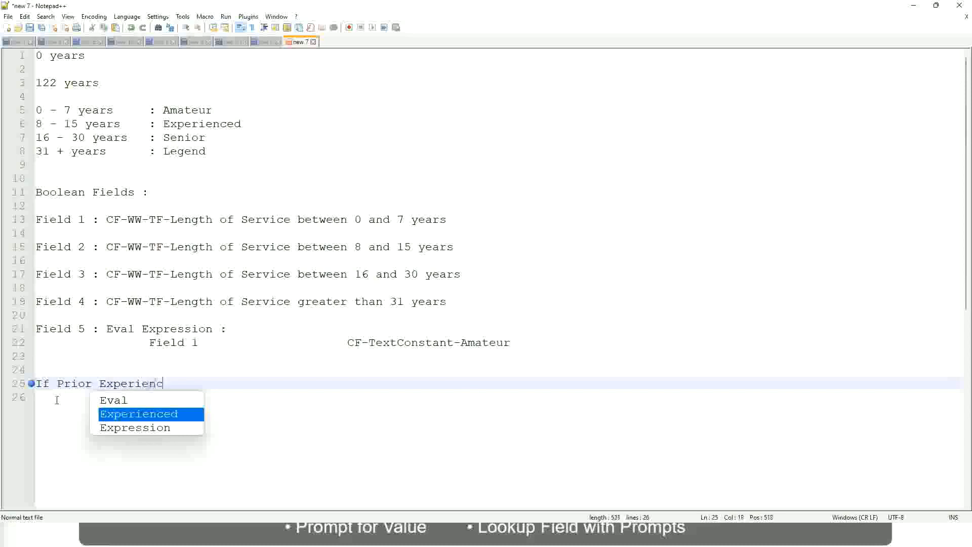
{"action": "key", "text": "BackSpace"}
{"action": "key", "text": "BackSpace"}
{"action": "key", "text": "BackSpace"}
{"action": "key", "text": "BackSpace"}
{"action": "key", "text": "BackSpace"}
{"action": "key", "text": "BackSpace"}
{"action": "key", "text": "BackSpace"}
{"action": "key", "text": "BackSpace"}
{"action": "key", "text": "BackSpace"}
{"action": "key", "text": "BackSpace"}
{"action": "key", "text": "BackSpace"}
{"action": "key", "text": "BackSpace"}
{"action": "key", "text": "BackSpace"}
{"action": "key", "text": "BackSpace"}
{"action": "key", "text": "BackSpace"}
{"action": "key", "text": "BackSpace"}
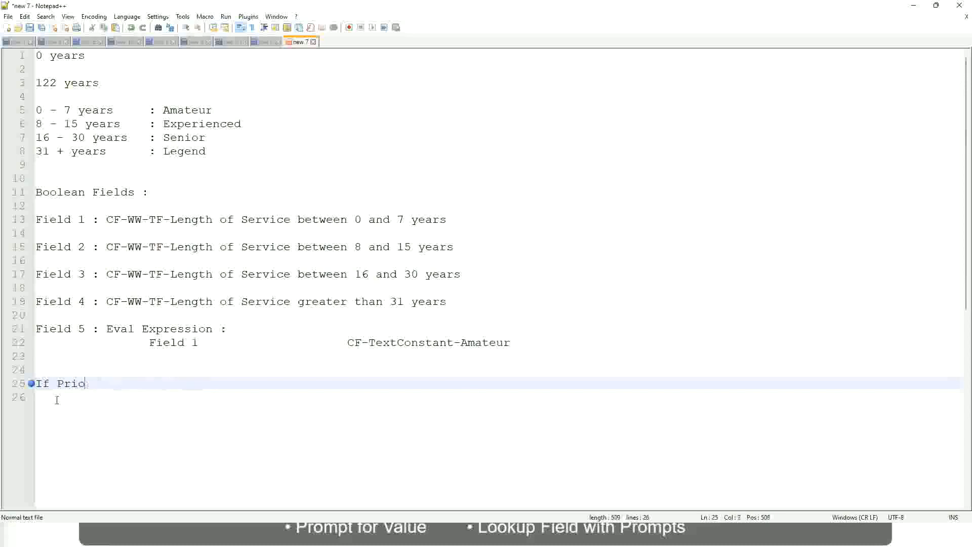
{"action": "type", "text": "Job "}
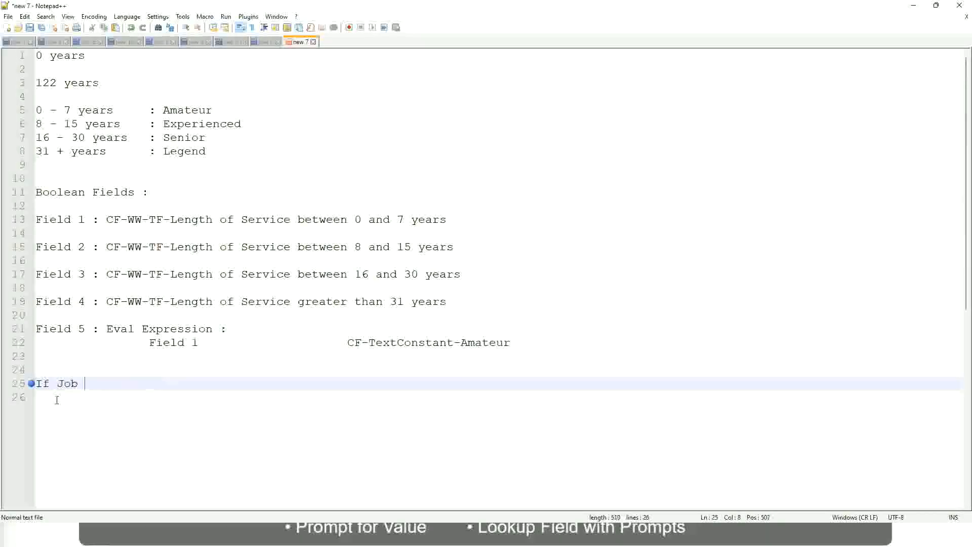
{"action": "type", "text": "Profile is "}
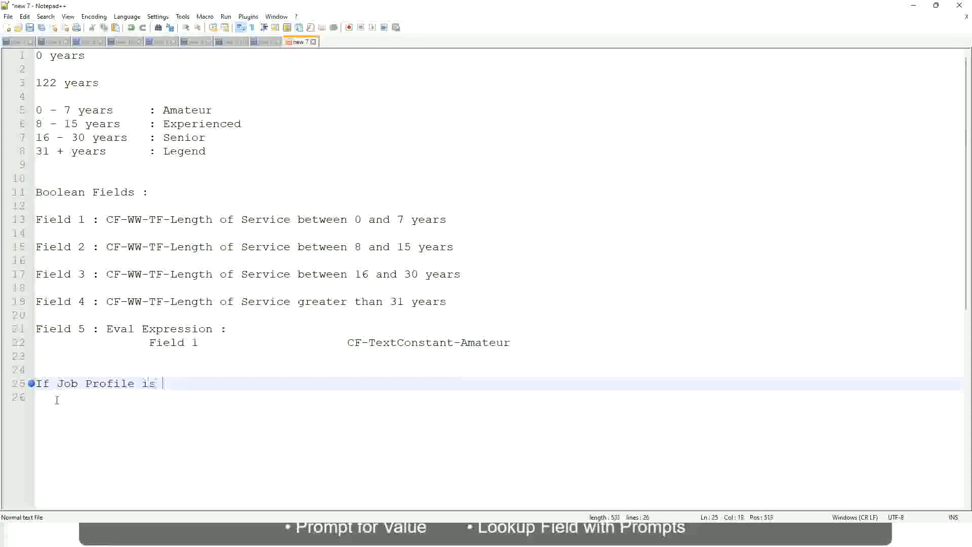
{"action": "type", "text": ": Mana"}
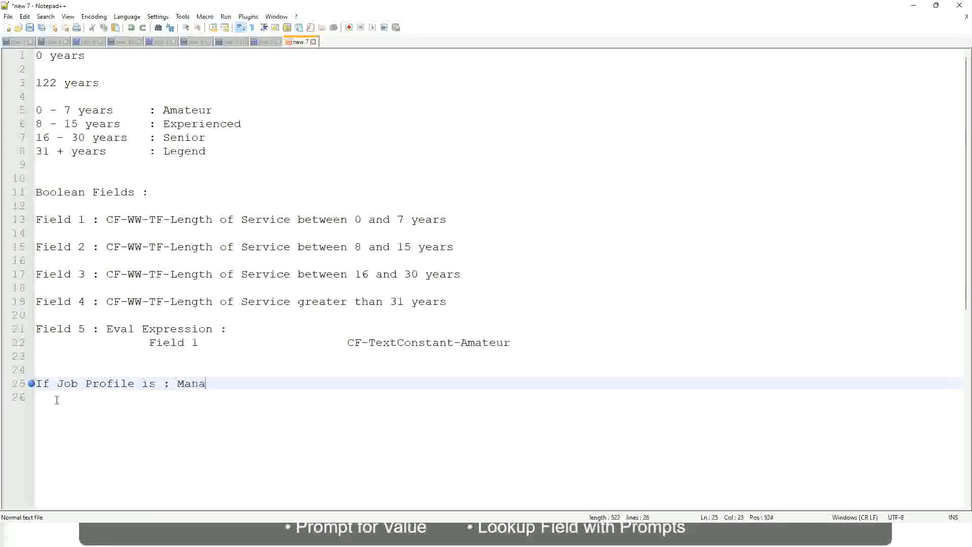
{"action": "type", "text": "ger"}
{"action": "key", "text": "BackSpace"}
{"action": "key", "text": "BackSpace"}
{"action": "key", "text": "BackSpace"}
{"action": "key", "text": "BackSpace"}
{"action": "key", "text": "BackSpace"}
{"action": "key", "text": "BackSpace"}
{"action": "key", "text": "BackSpace"}
{"action": "key", "text": "BackSpace"}
{"action": "key", "text": "BackSpace"}
{"action": "key", "text": "BackSpace"}
{"action": "key", "text": "BackSpace"}
{"action": "key", "text": "BackSpace"}
{"action": "key", "text": "BackSpace"}
{"action": "key", "text": "BackSpace"}
{"action": "key", "text": "BackSpace"}
{"action": "key", "text": "BackSpace"}
{"action": "key", "text": "BackSpace"}
{"action": "key", "text": "BackSpace"}
{"action": "key", "text": "BackSpace"}
{"action": "key", "text": "BackSpace"}
{"action": "key", "text": "BackSpace"}
Continue line 25 after "If" with the condition "Management Level is Manager or Above"
{"action": "type", "text": "Manage"}
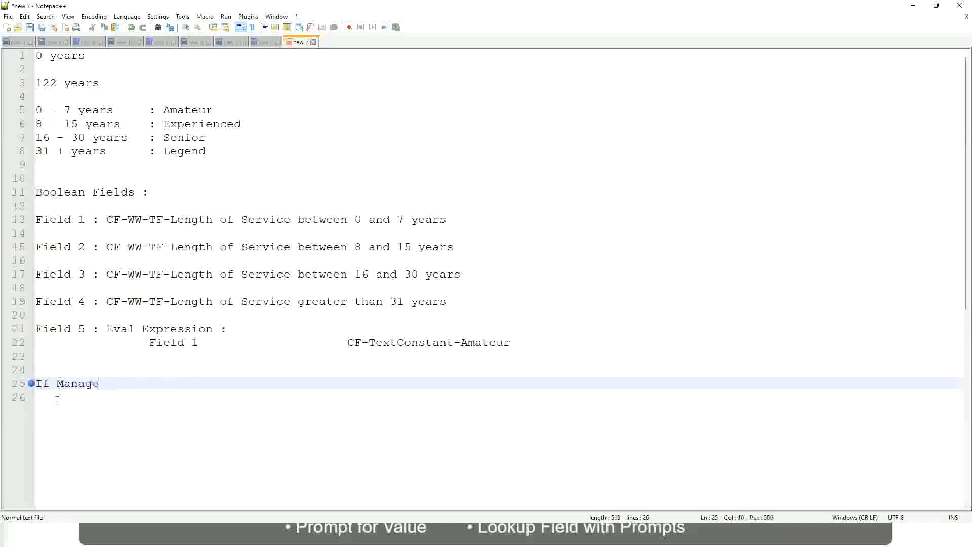
{"action": "type", "text": "ment Level is Manager "}
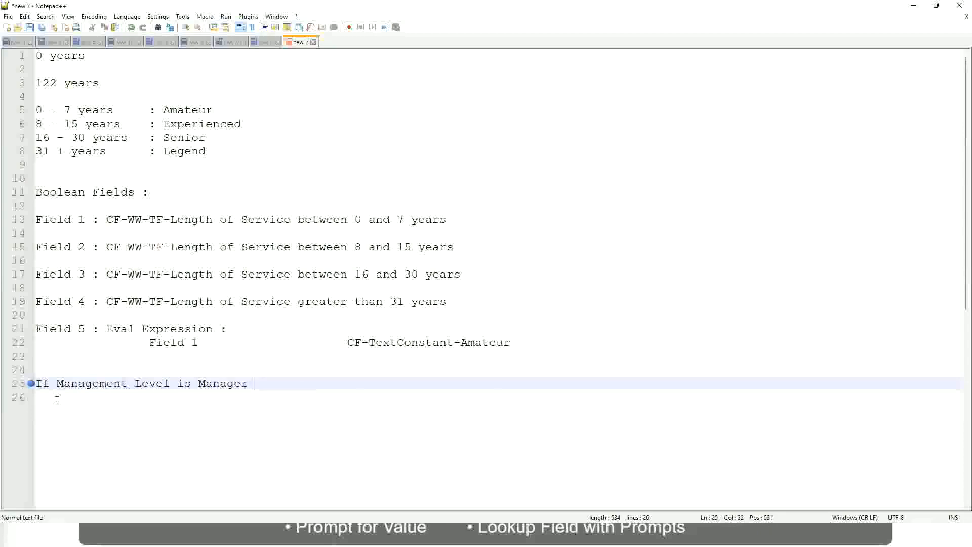
{"action": "type", "text": "or Above"}
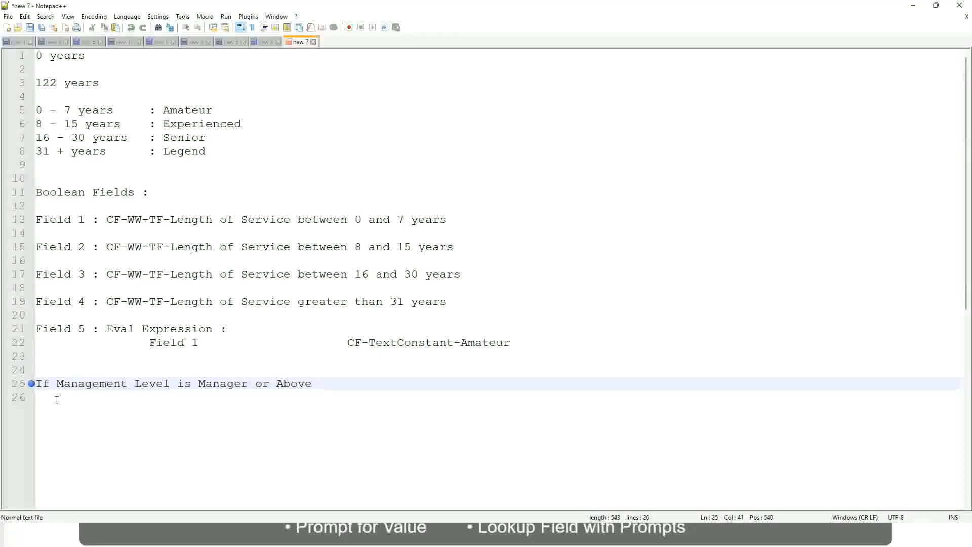
Add the result "Proposed Allowance Plan : Car Allowance" to the management-level condition, spaced well away from it
{"action": "key", "text": "Tab"}
{"action": "key", "text": "Tab"}
{"action": "key", "text": "Tab"}
{"action": "key", "text": "Tab"}
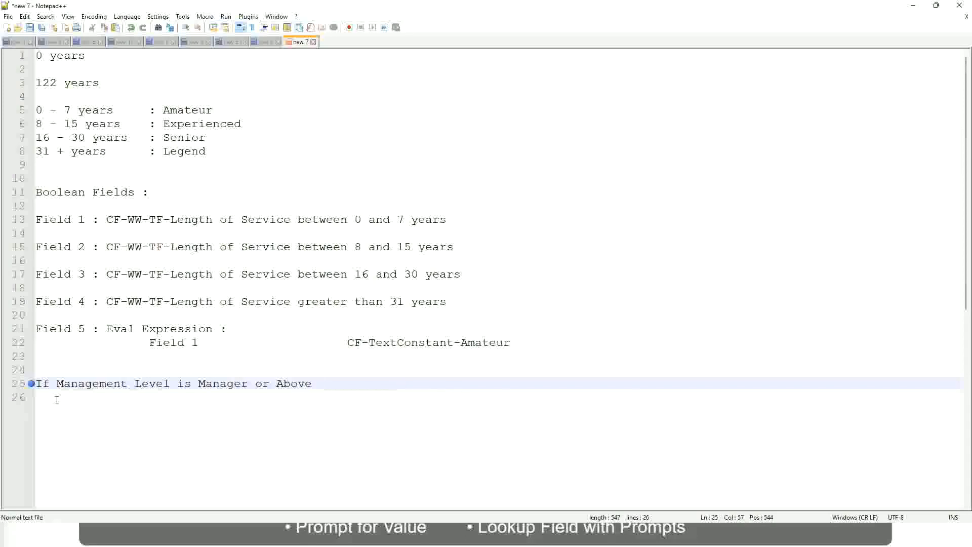
{"action": "key", "text": "Tab"}
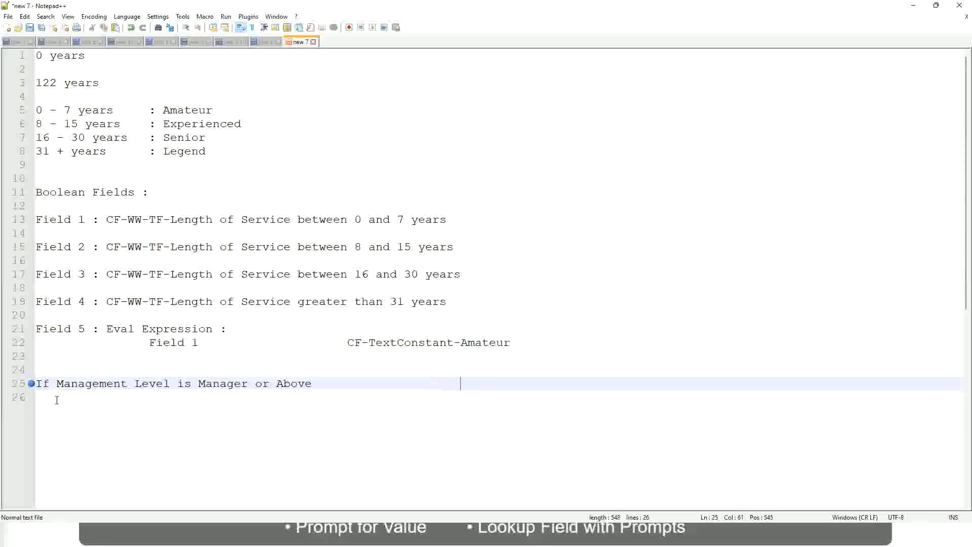
{"action": "type", "text": "Proposed"}
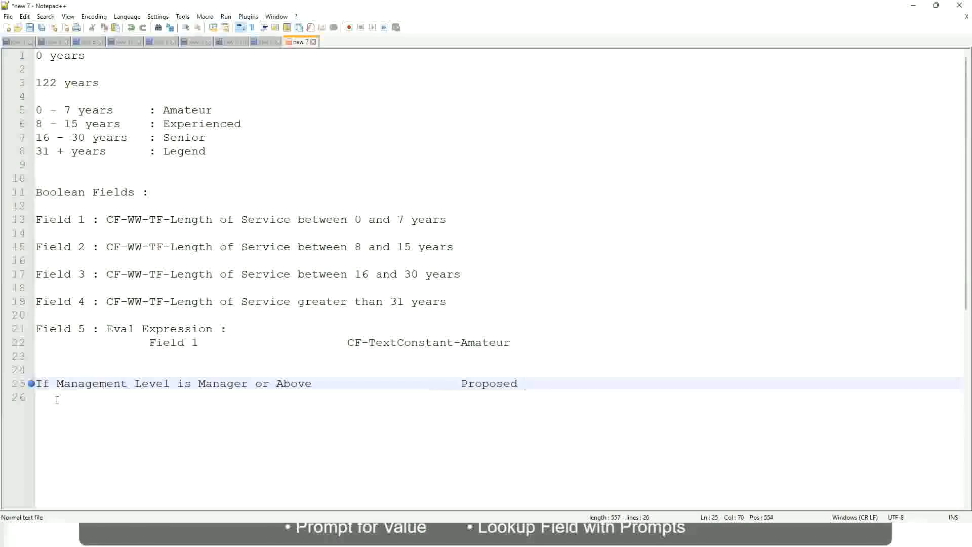
{"action": "type", "text": "Allowance Plan"}
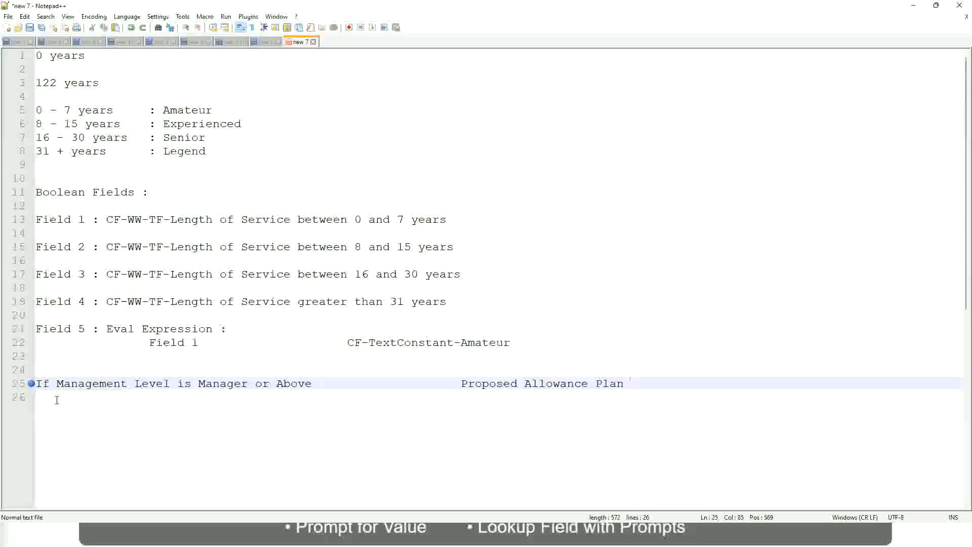
{"action": "type", "text": ": "}
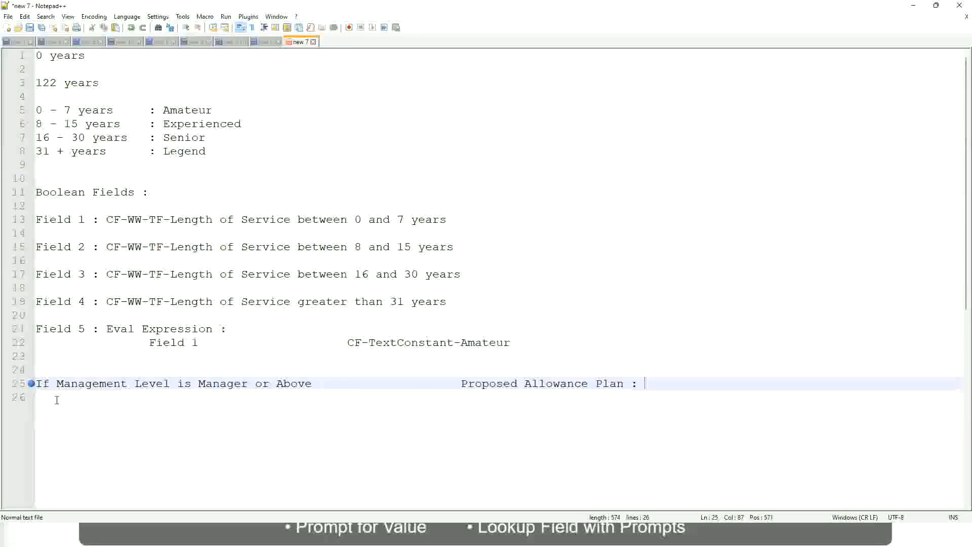
{"action": "type", "text": "Car Allowance"}
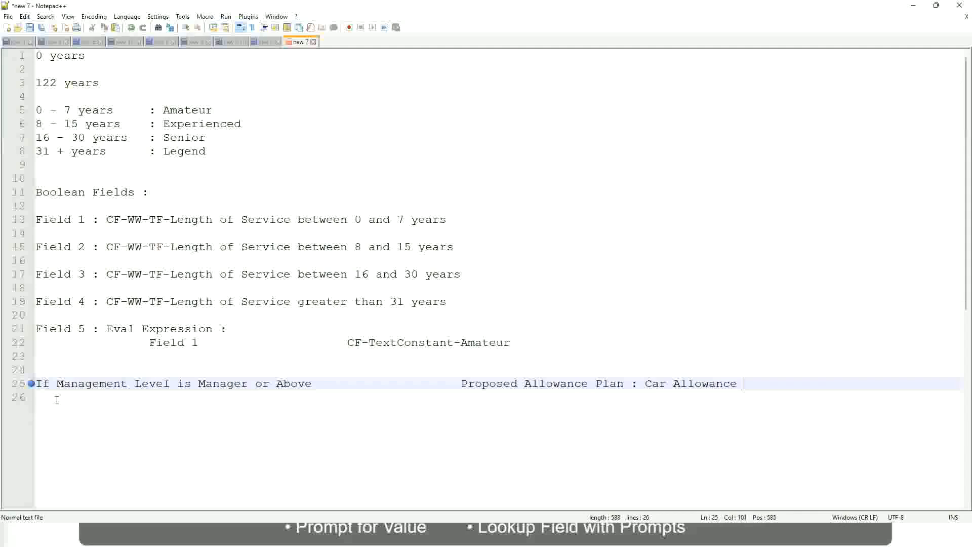
Start line 26 with "If Management Level is" and remove "or Above" from the Manager condition on line 25
{"action": "key", "text": "Return"}
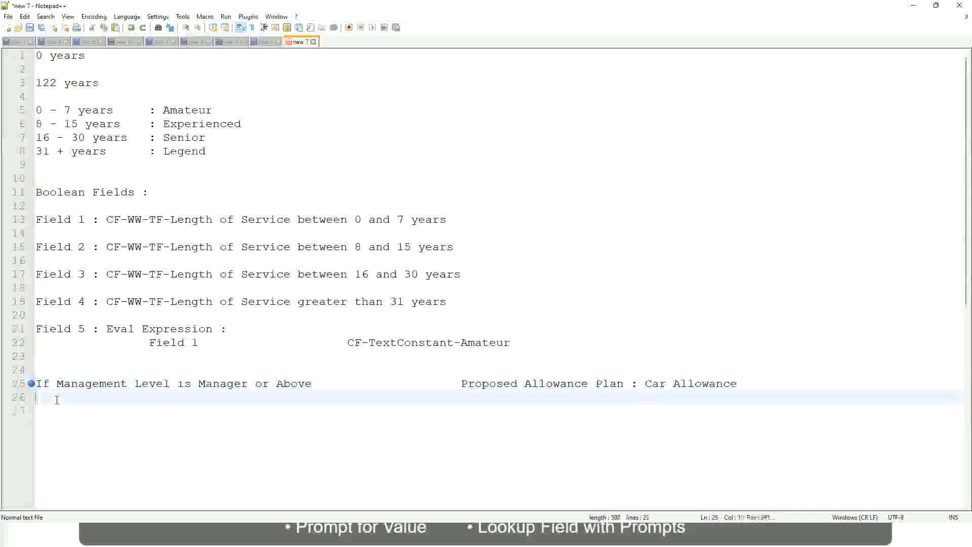
{"action": "type", "text": "If Management Level is"}
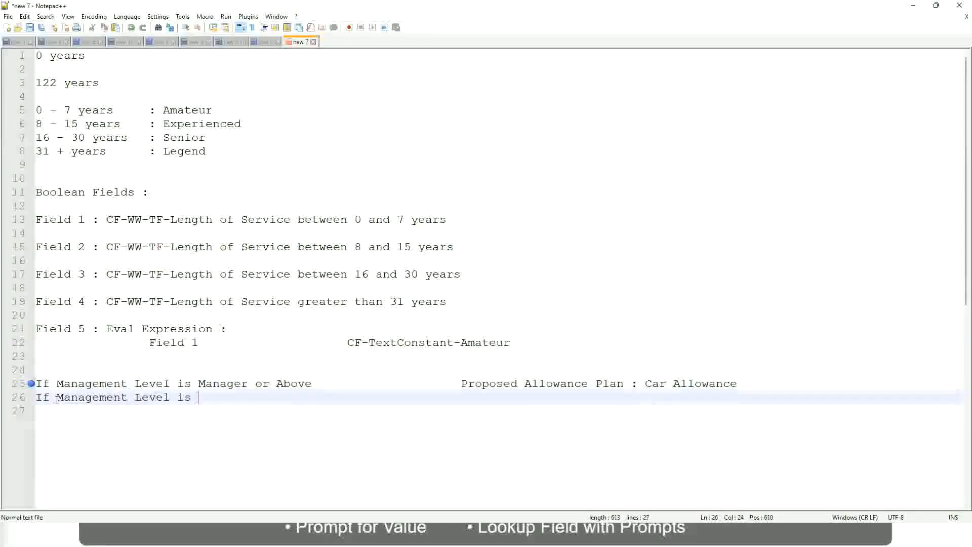
{"action": "key", "text": "Up"}
{"action": "key", "text": "Right"}
{"action": "key", "text": "Right"}
{"action": "key", "text": "Right"}
{"action": "key", "text": "Right"}
{"action": "key", "text": "Right"}
{"action": "key", "text": "Right"}
{"action": "key", "text": "Right"}
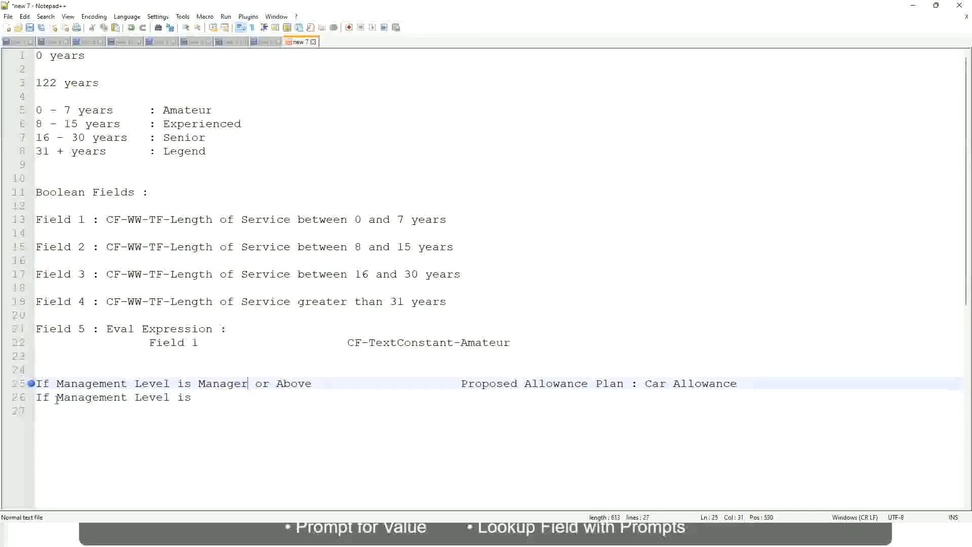
{"action": "key", "text": "shift+Right"}
{"action": "key", "text": "shift+Right"}
{"action": "key", "text": "shift+Right"}
{"action": "key", "text": "shift+Right"}
{"action": "key", "text": "shift+Right"}
{"action": "key", "text": "shift+Right"}
{"action": "key", "text": "shift+Right"}
{"action": "key", "text": "shift+Right"}
{"action": "key", "text": "shift+Right"}
{"action": "key", "text": "Delete"}
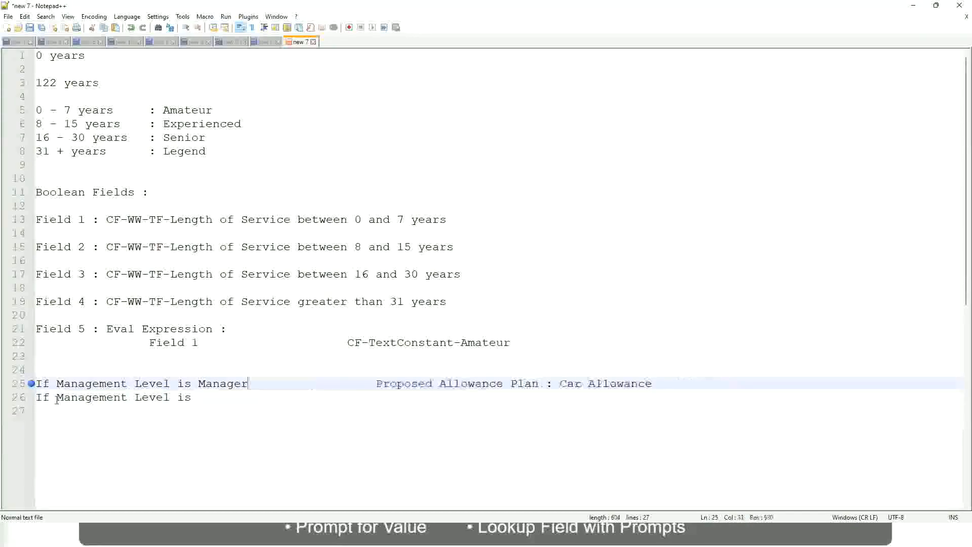
Complete the line 26 condition with "Director" and give it the result "Executive Allowance", aligned with the result on the line above
{"action": "key", "text": "Down"}
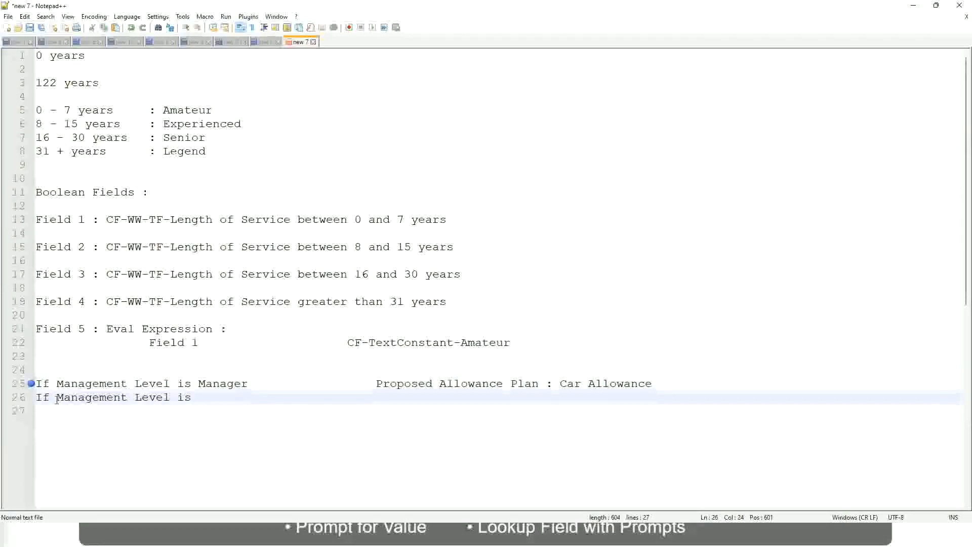
{"action": "type", "text": "Director"}
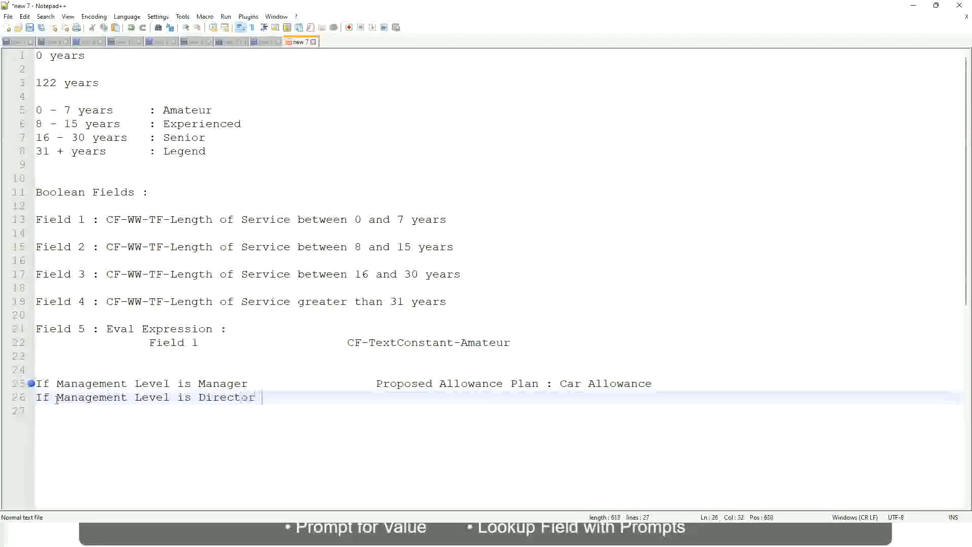
{"action": "key", "text": "Tab"}
{"action": "key", "text": "Tab"}
{"action": "key", "text": "Tab"}
{"action": "key", "text": "Tab"}
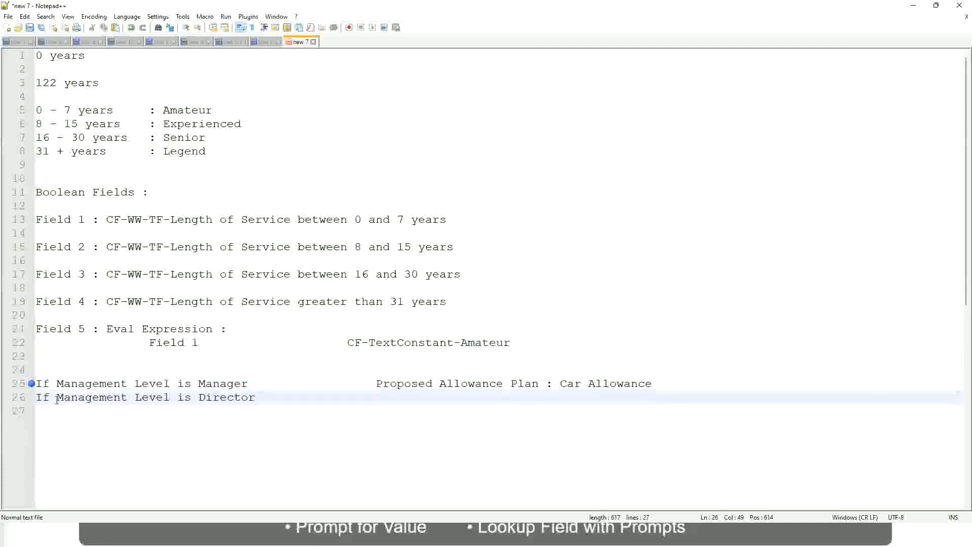
{"action": "type", "text": "Executive Allo"}
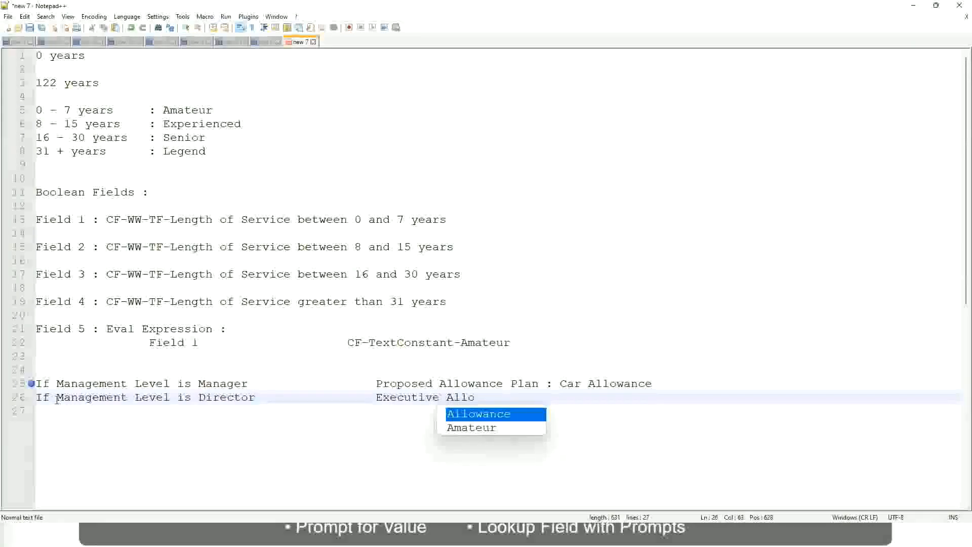
{"action": "key", "text": "Return"}
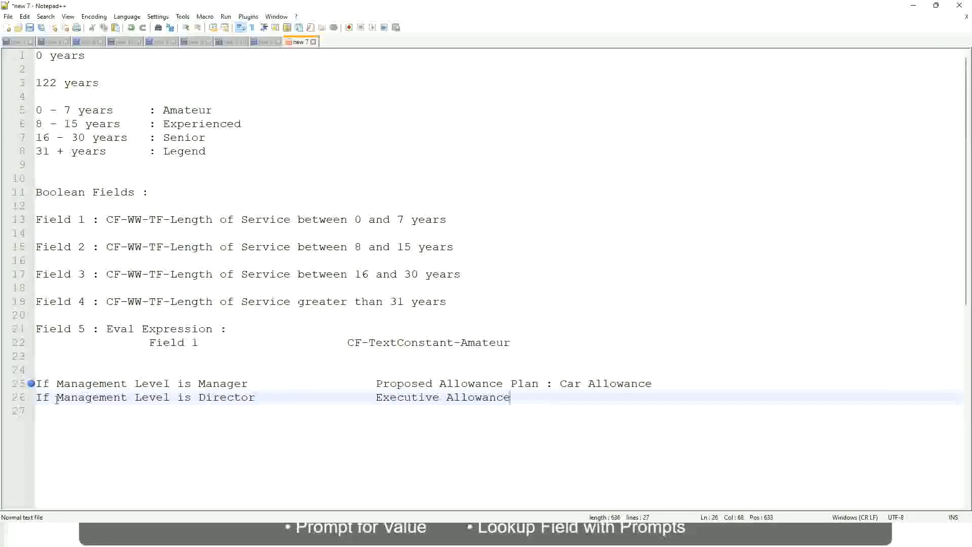
Add a third condition line, line 27, beginning with "If Management Level is"
{"action": "key", "text": "Return"}
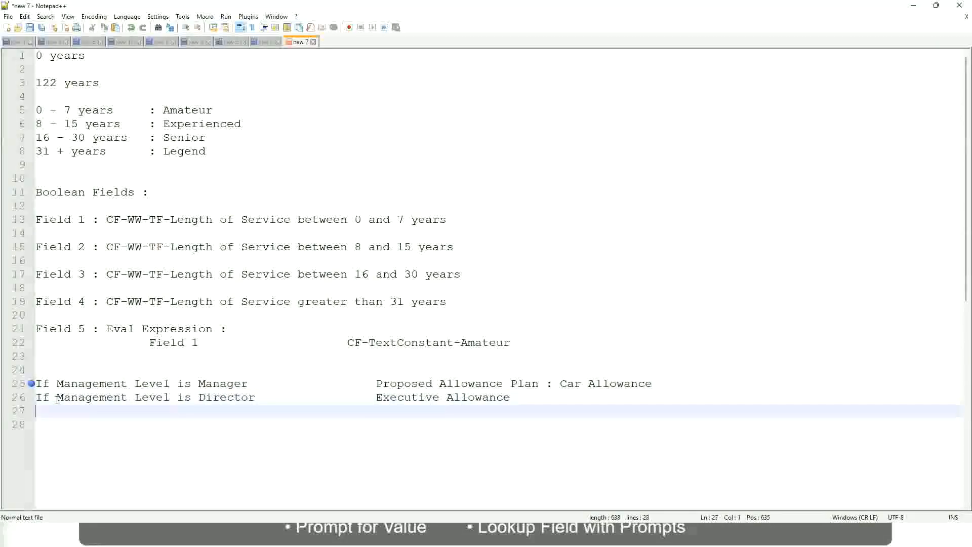
{"action": "type", "text": "If Management"}
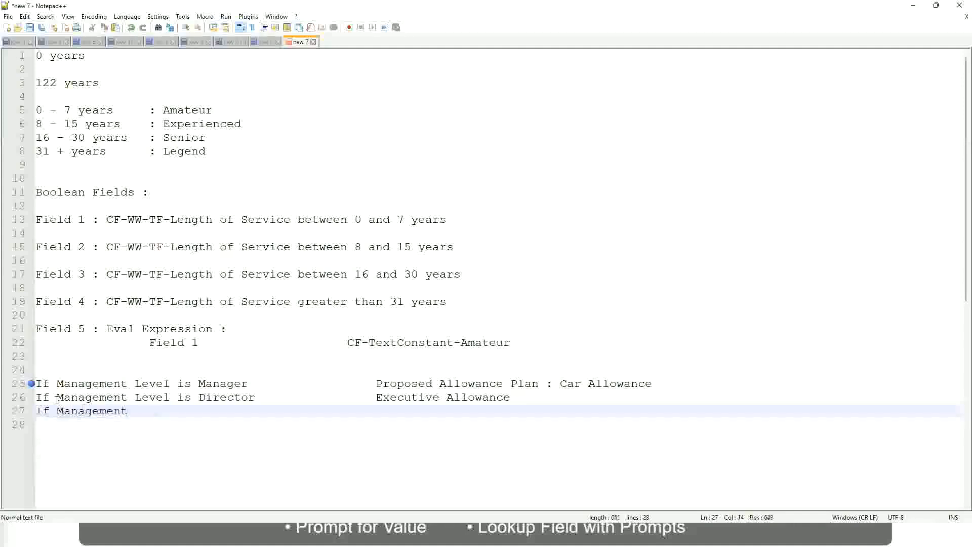
{"action": "type", "text": " ld"}
{"action": "key", "text": "BackSpace"}
{"action": "key", "text": "BackSpace"}
{"action": "type", "text": "le"}
{"action": "key", "text": "BackSpace"}
{"action": "key", "text": "BackSpace"}
{"action": "type", "text": "Le"}
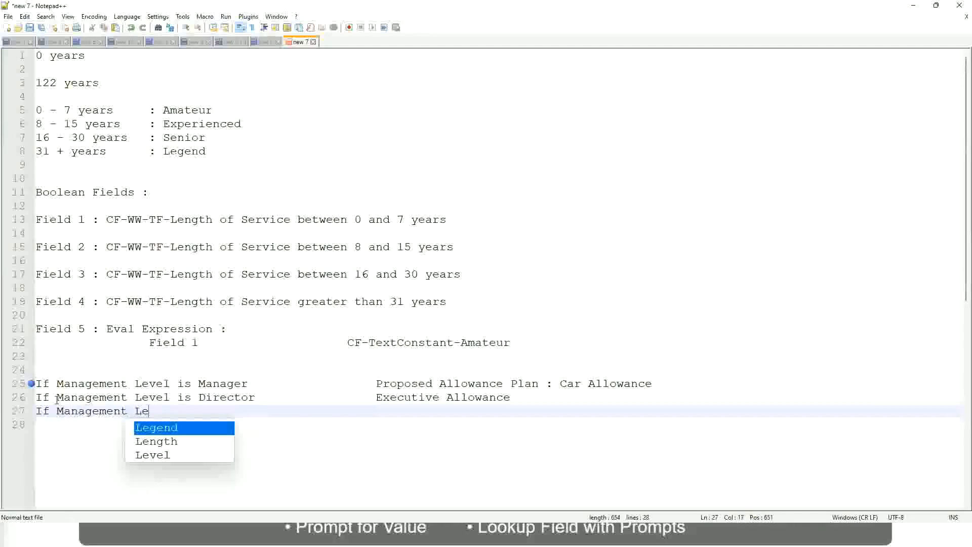
{"action": "key", "text": "Down"}
{"action": "key", "text": "Down"}
{"action": "key", "text": "Return"}
{"action": "type", "text": "is "}
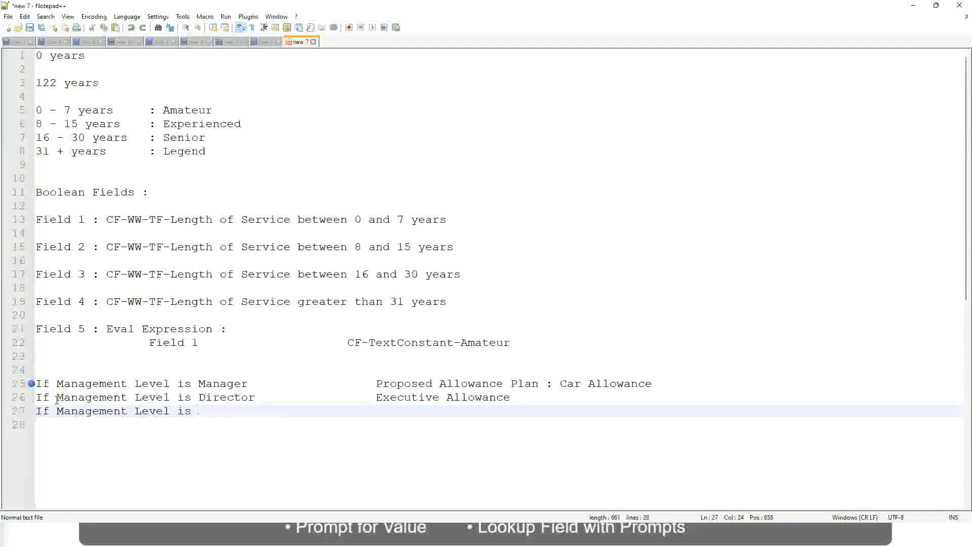
Complete the line 27 condition with "CEO" and add the result "CEO Allowance", aligned with the results above
{"action": "type", "text": "CEO"}
{"action": "key", "text": "Tab"}
{"action": "key", "text": "Tab"}
{"action": "key", "text": "Tab"}
{"action": "key", "text": "Tab"}
{"action": "type", "text": "CEO Allowance"}
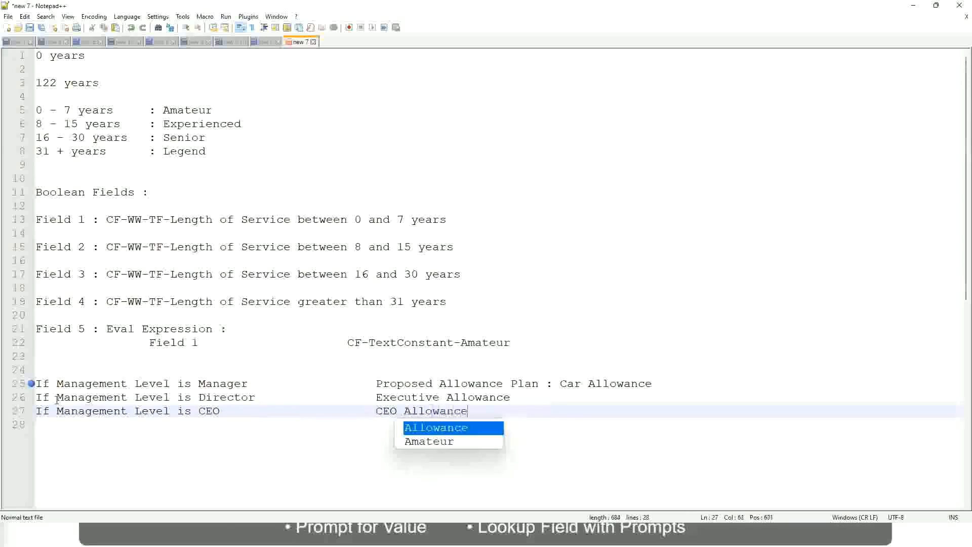
{"action": "key", "text": "Escape"}
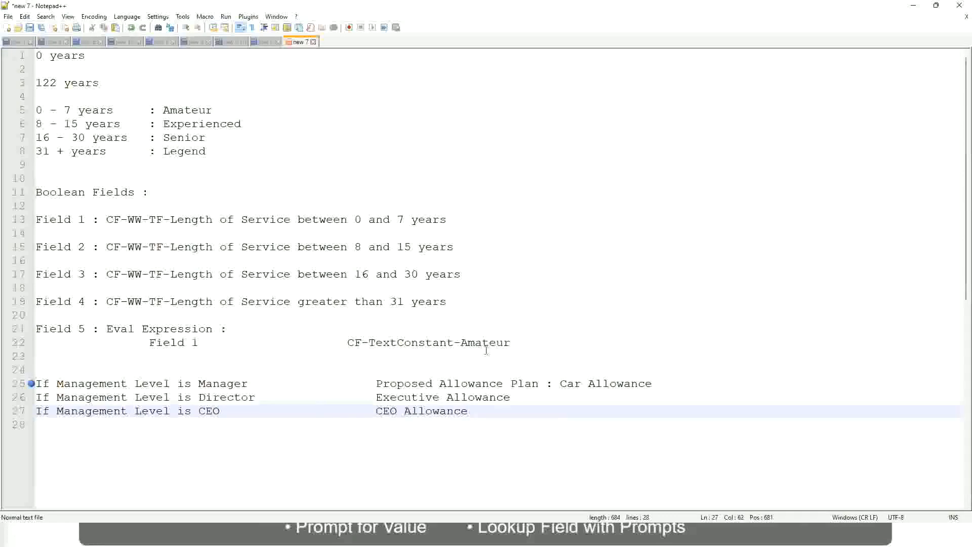
{"action": "left_click", "coordinate": [560, 383]}
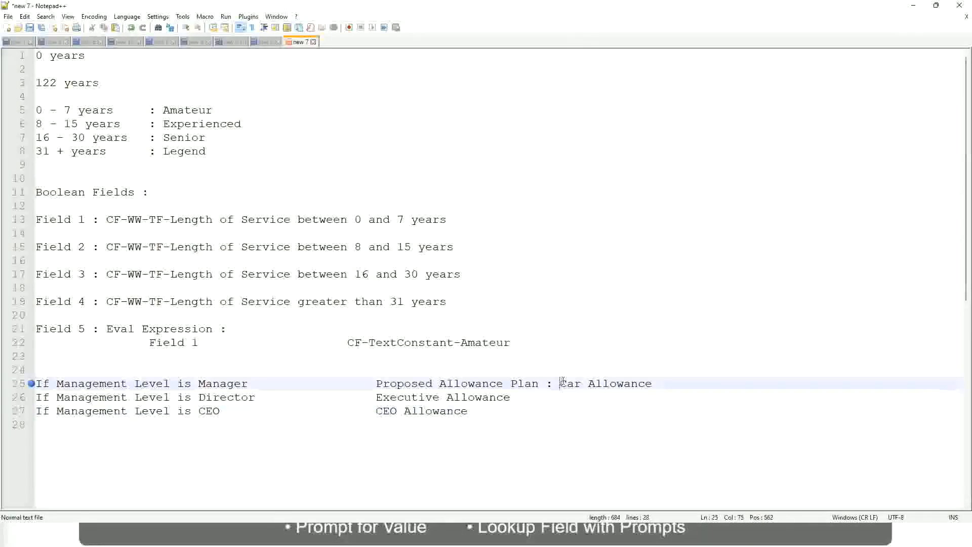
{"action": "left_click_drag", "start_coordinate": [560, 383], "coordinate": [653, 381]}
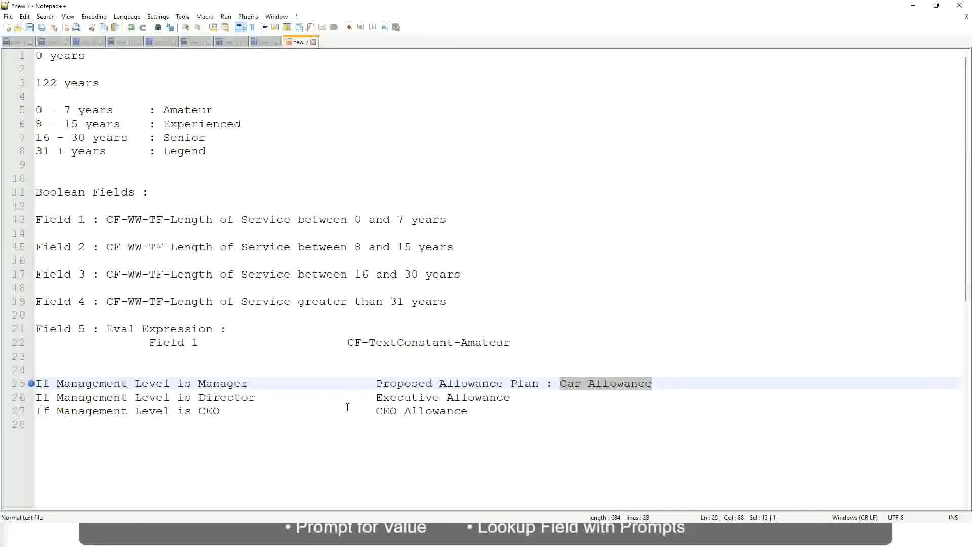
{"action": "left_click", "coordinate": [449, 383]}
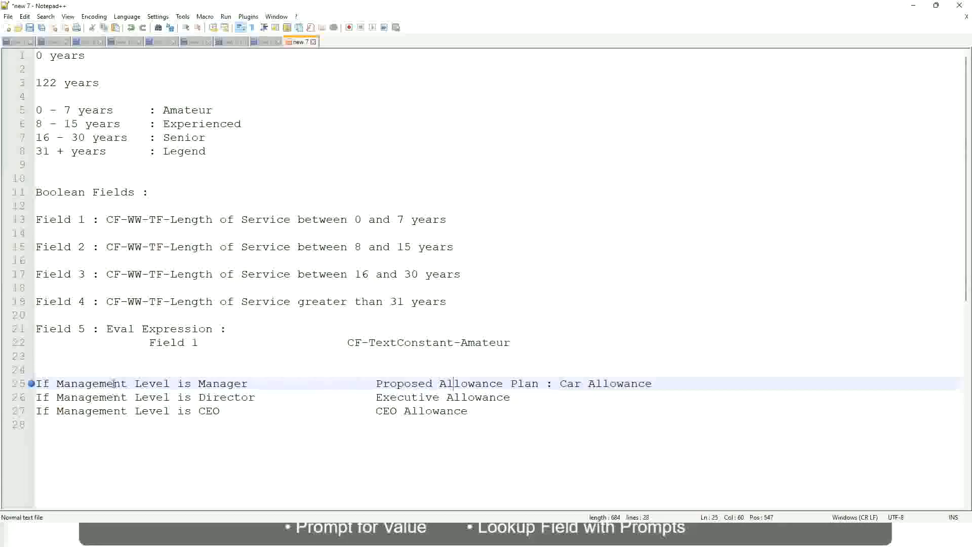
{"action": "left_click", "coordinate": [198, 383]}
Replace the whole result of the Manager condition on line 25 with "First Line Manager"
{"action": "left_click_drag", "start_coordinate": [380, 383], "coordinate": [666, 381]}
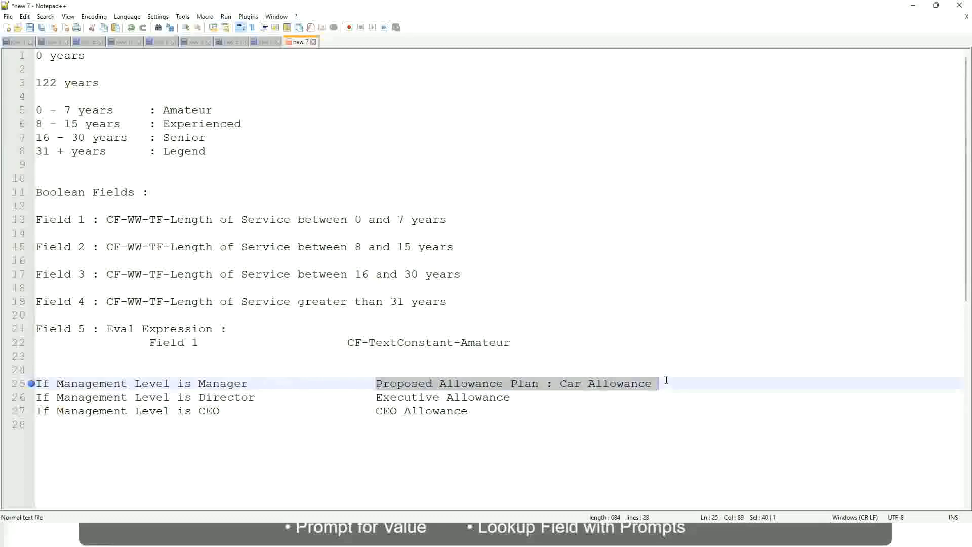
{"action": "type", "text": "Managers"}
{"action": "key", "text": "BackSpace"}
{"action": "key", "text": "BackSpace"}
{"action": "key", "text": "BackSpace"}
{"action": "key", "text": "BackSpace"}
{"action": "key", "text": "BackSpace"}
{"action": "key", "text": "BackSpace"}
{"action": "key", "text": "BackSpace"}
{"action": "key", "text": "BackSpace"}
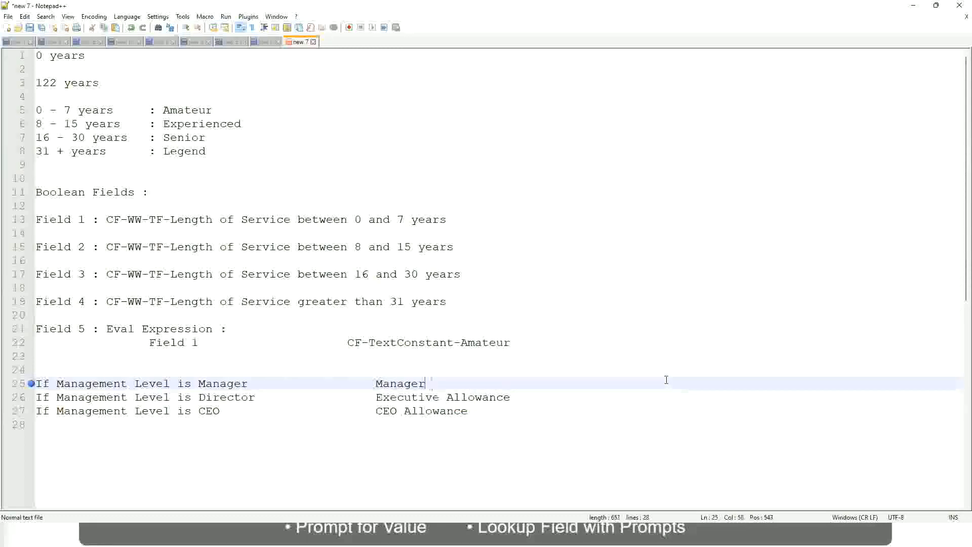
{"action": "type", "text": "Firs"}
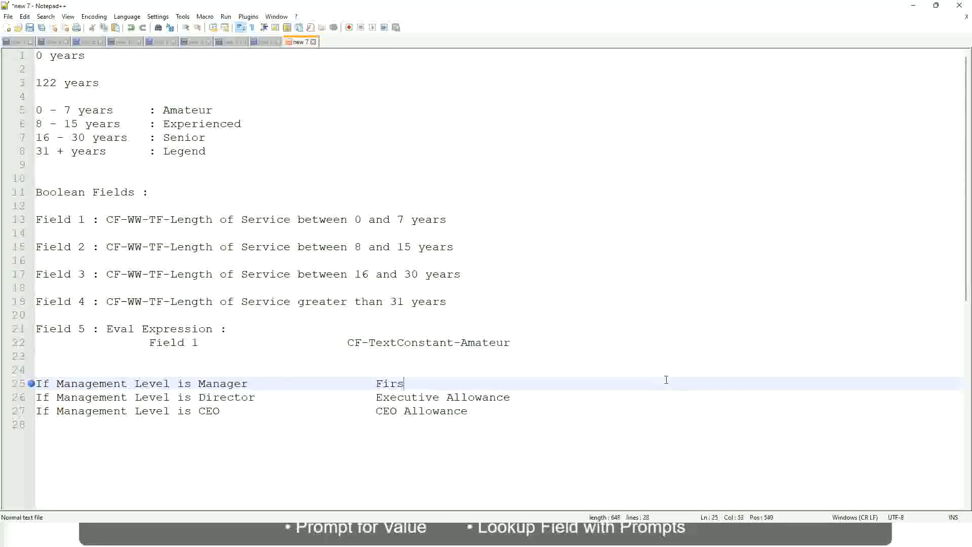
{"action": "type", "text": "t Line Manager"}
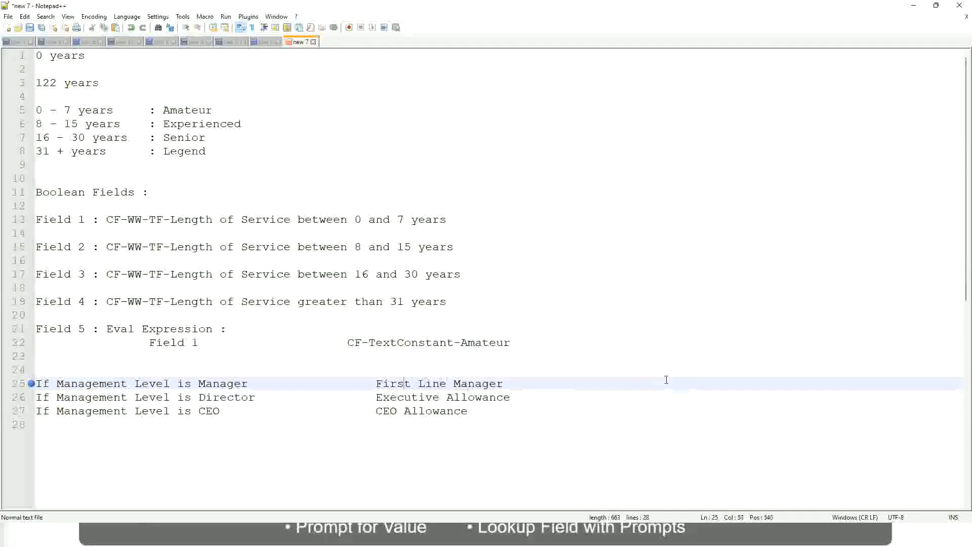
Insert "Name of the" in front of "First Line Manager" on line 25
{"action": "key", "text": "ctrl+Left"}
{"action": "key", "text": "ctrl+Left"}
{"action": "key", "text": "ctrl+Left"}
{"action": "type", "text": "Name of the"}
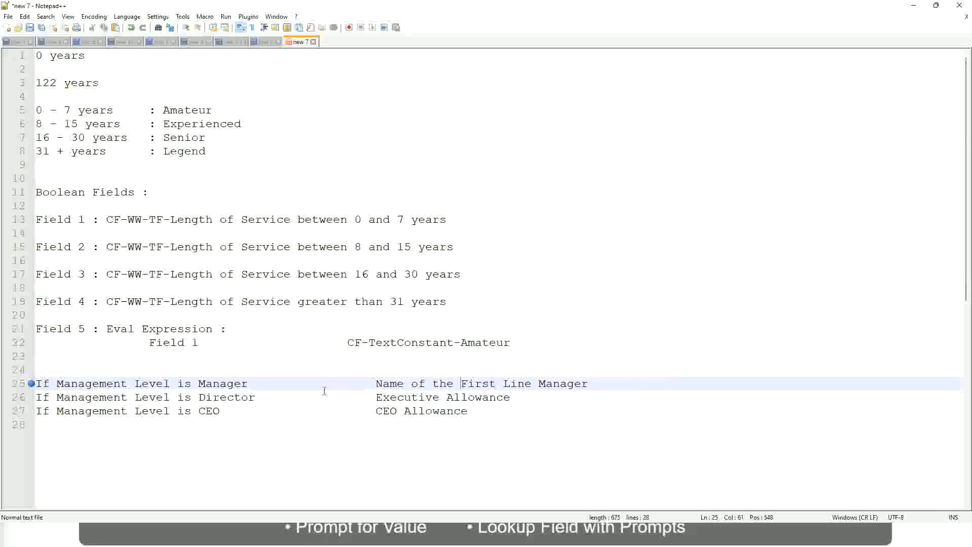
Replace the result "Executive Allowance" of the Director condition with the opening words "Name of"
{"action": "left_click_drag", "start_coordinate": [375, 398], "coordinate": [511, 398]}
{"action": "type", "text": "Name "}
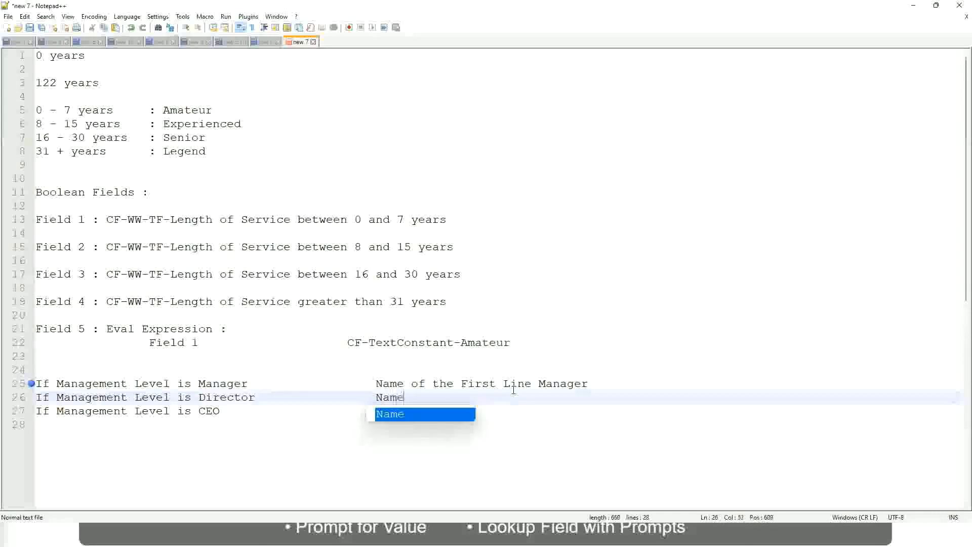
{"action": "type", "text": "of "}
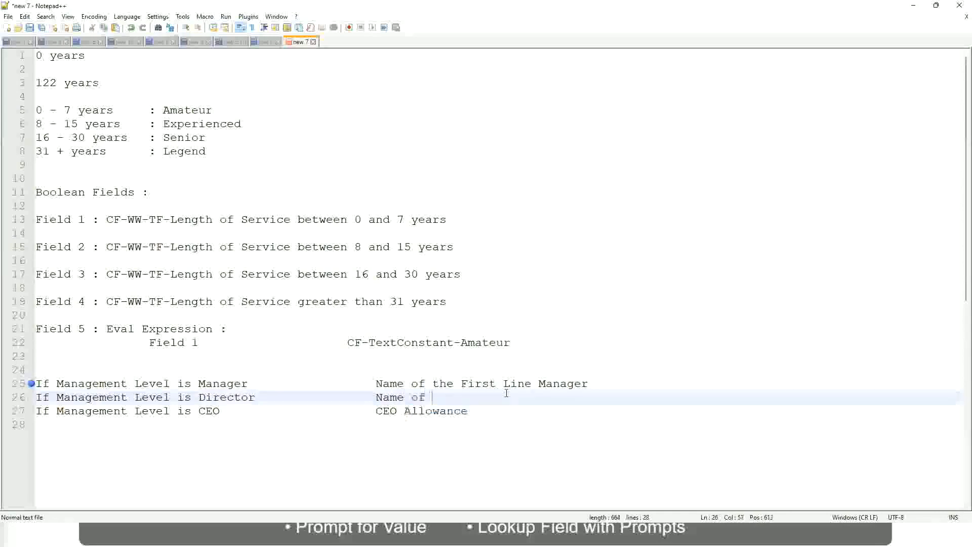
{"action": "type", "text": "the First"}
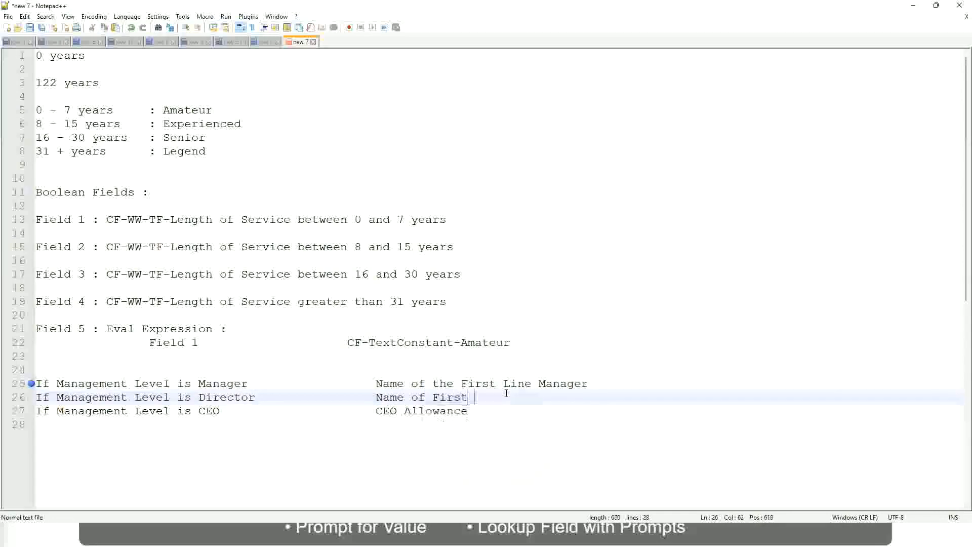
{"action": "key", "text": "BackSpace"}
{"action": "key", "text": "BackSpace"}
{"action": "key", "text": "BackSpace"}
{"action": "key", "text": "BackSpace"}
{"action": "key", "text": "BackSpace"}
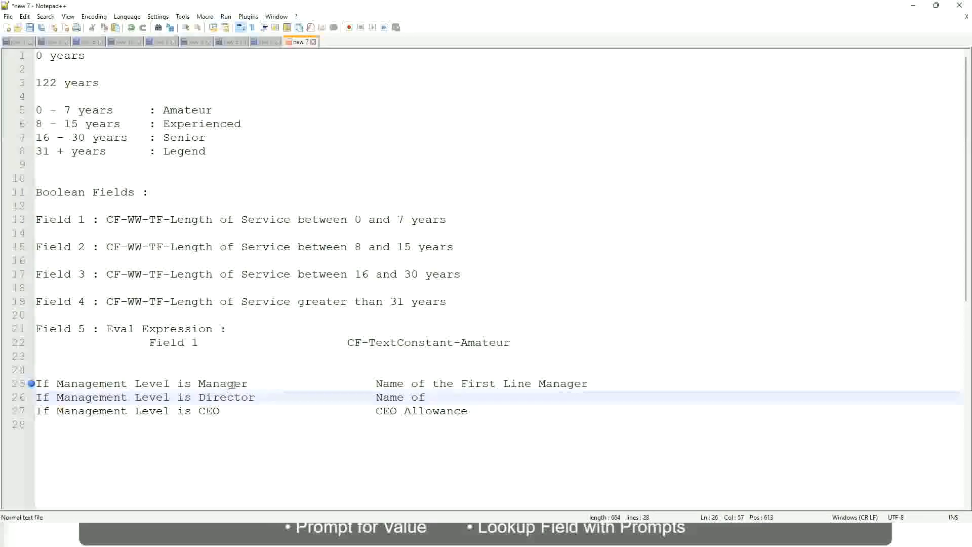
Change "First" to "Second" in the Manager condition's result, and complete the Director condition's result as "Name of Manager"
{"action": "double_click", "coordinate": [476, 383]}
{"action": "type", "text": "Second"}
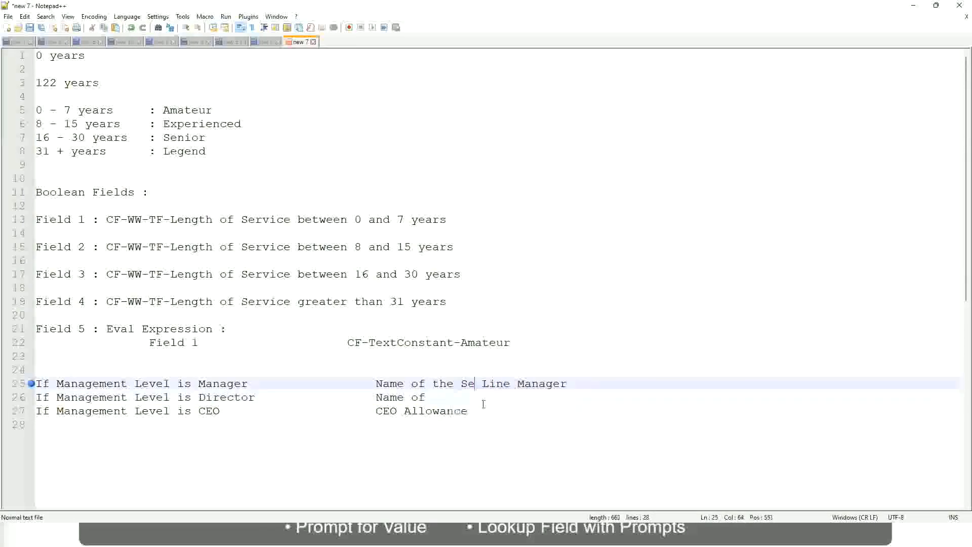
{"action": "key", "text": "BackSpace"}
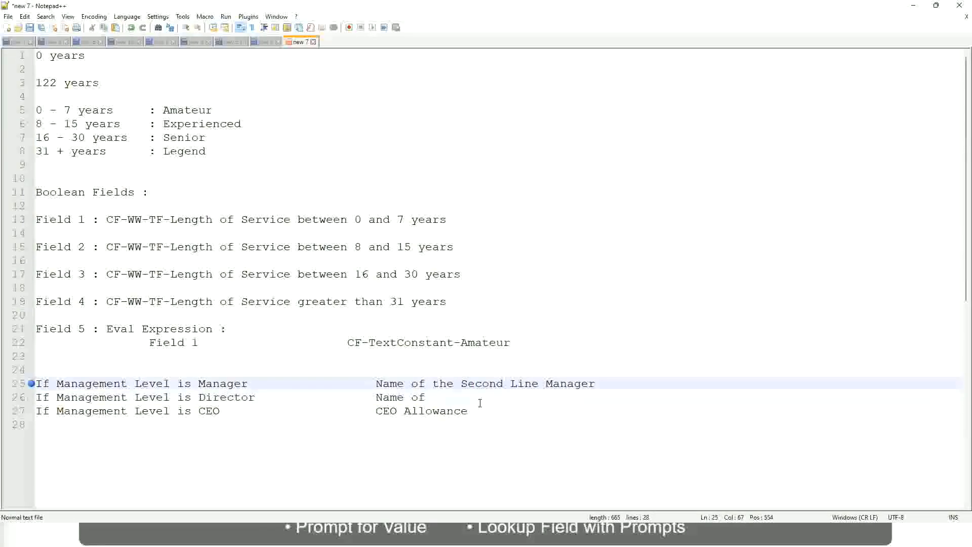
{"action": "left_click", "coordinate": [440, 398]}
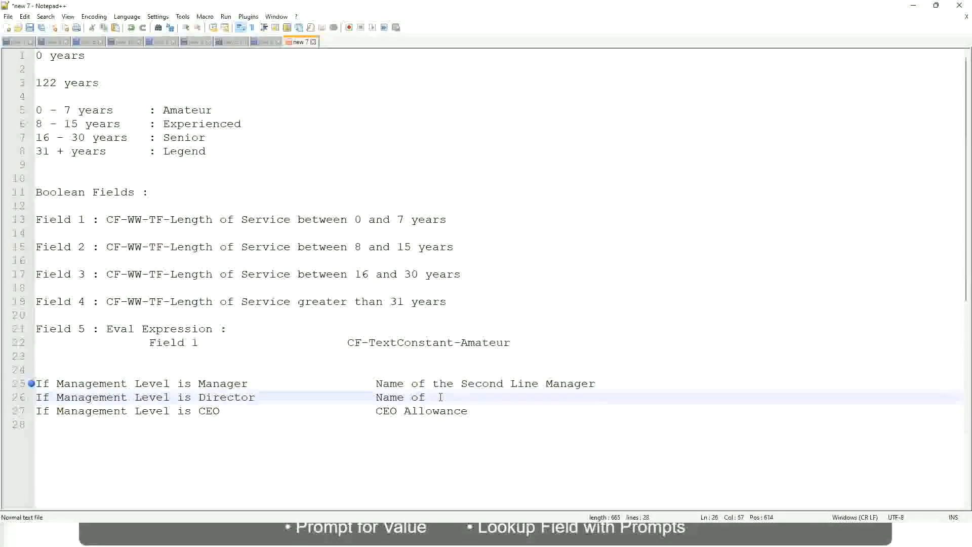
{"action": "type", "text": "Manager"}
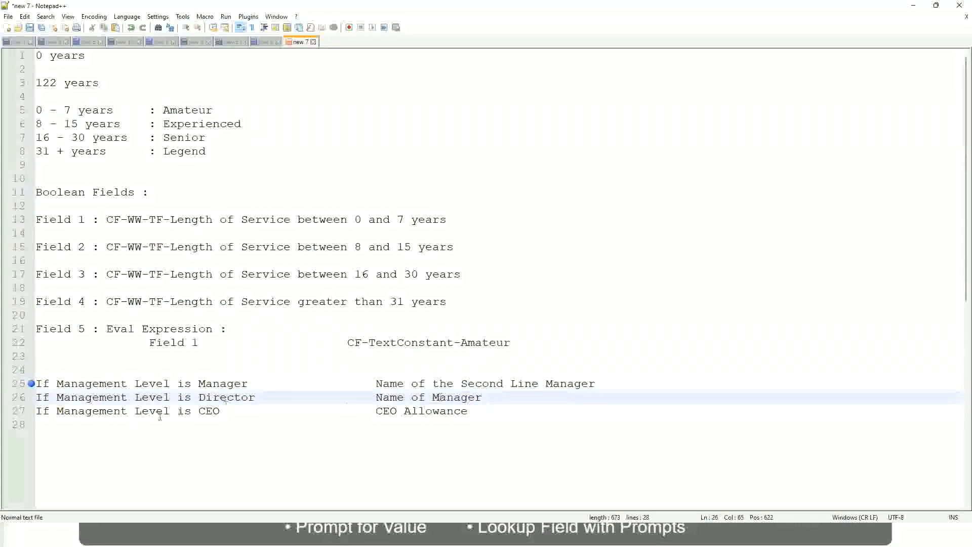
Replace the result of the CEO condition on line 27 with "name of CEO/Himself/Herself"
{"action": "left_click", "coordinate": [243, 411]}
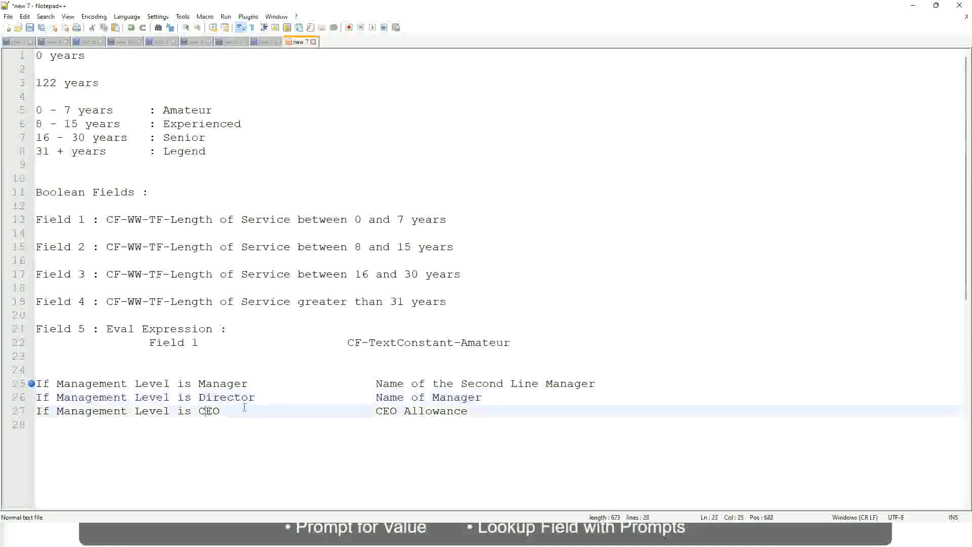
{"action": "left_click_drag", "start_coordinate": [376, 411], "coordinate": [481, 411]}
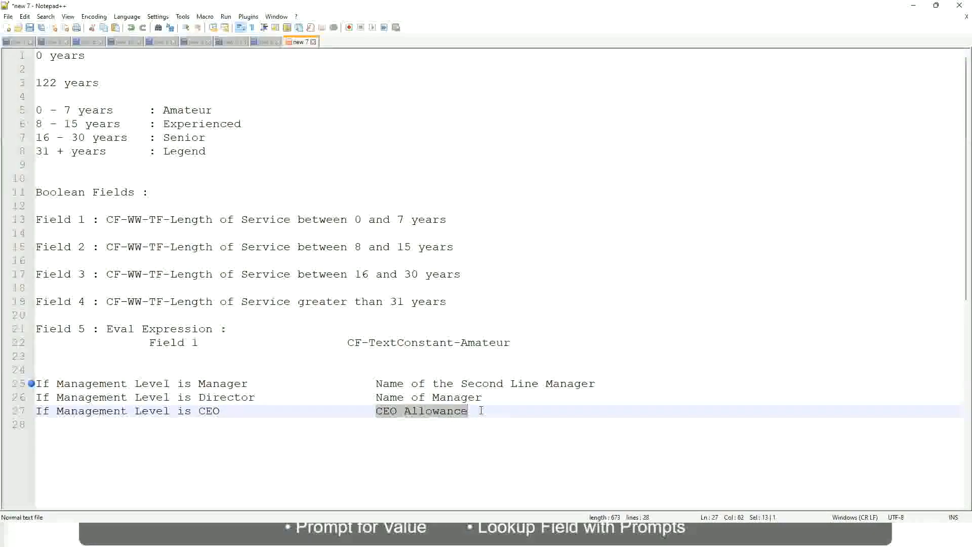
{"action": "type", "text": "name of CEO "}
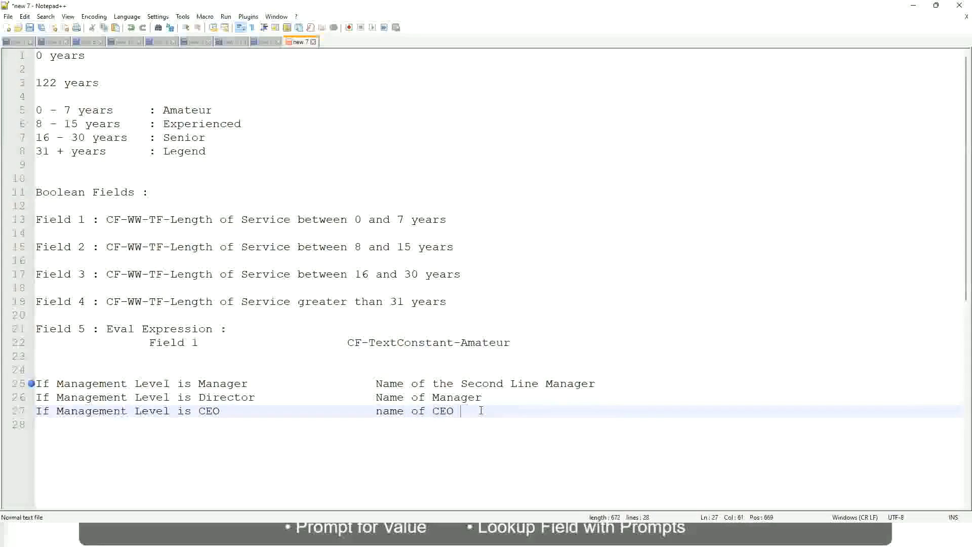
{"action": "type", "text": "/Himself/Herself"}
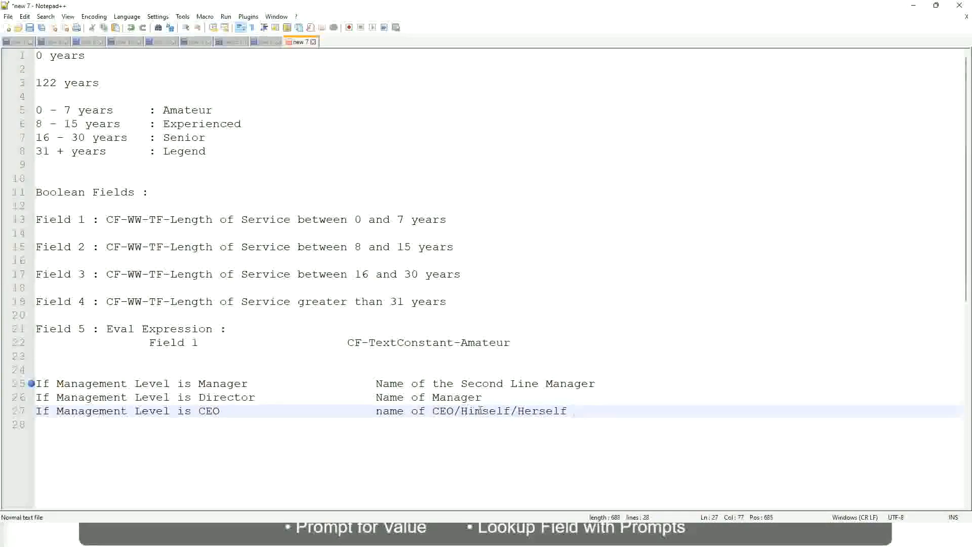
Examine the Manager, Director and CEO conditions on lines 25 to 27 together with the name each one returns
{"action": "left_click", "coordinate": [355, 416]}
{"action": "left_click", "coordinate": [106, 385]}
{"action": "left_click", "coordinate": [148, 385]}
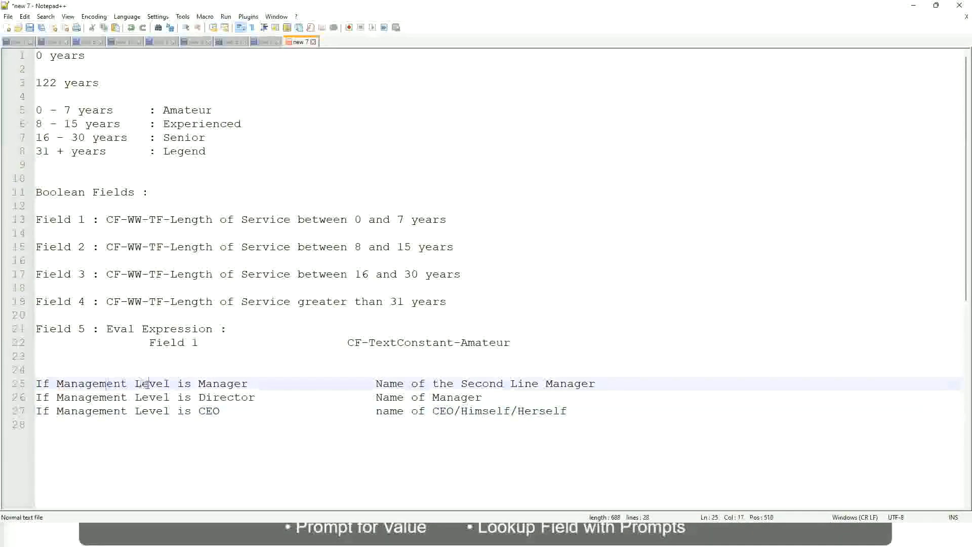
{"action": "left_click", "coordinate": [227, 385]}
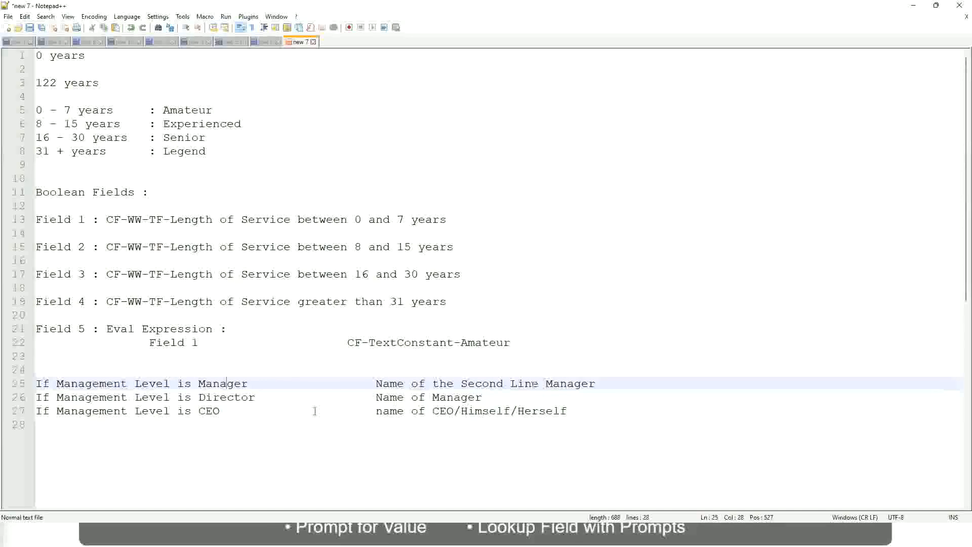
{"action": "left_click", "coordinate": [116, 399]}
{"action": "left_click", "coordinate": [240, 396]}
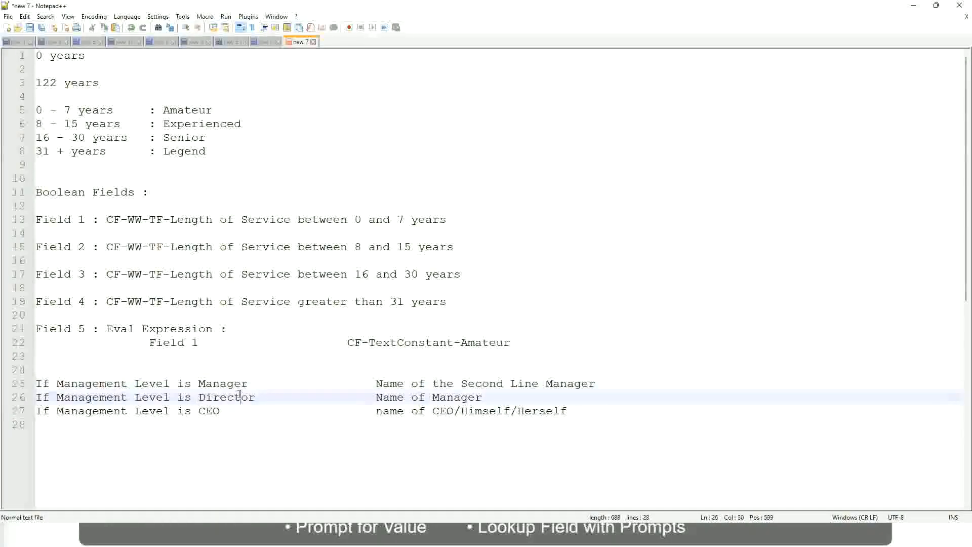
{"action": "left_click", "coordinate": [483, 397]}
{"action": "left_click", "coordinate": [218, 397]}
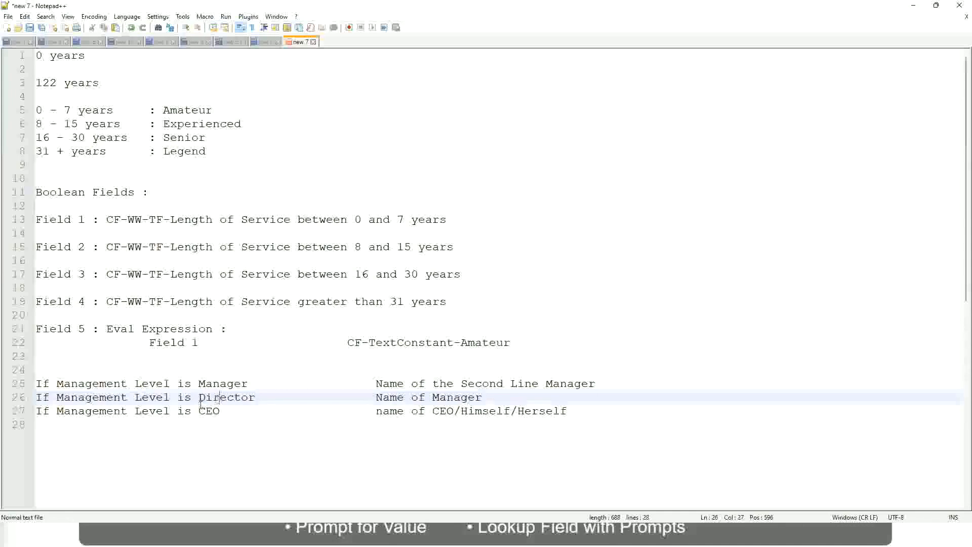
{"action": "left_click", "coordinate": [211, 412]}
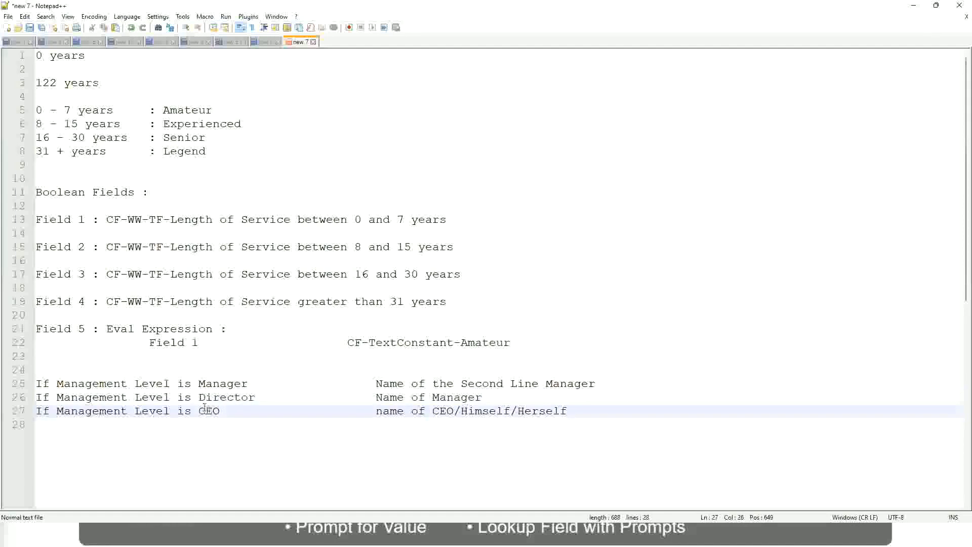
{"action": "left_click", "coordinate": [455, 413]}
{"action": "key", "text": "End"}
{"action": "left_click_drag", "start_coordinate": [583, 408], "coordinate": [34, 384]}
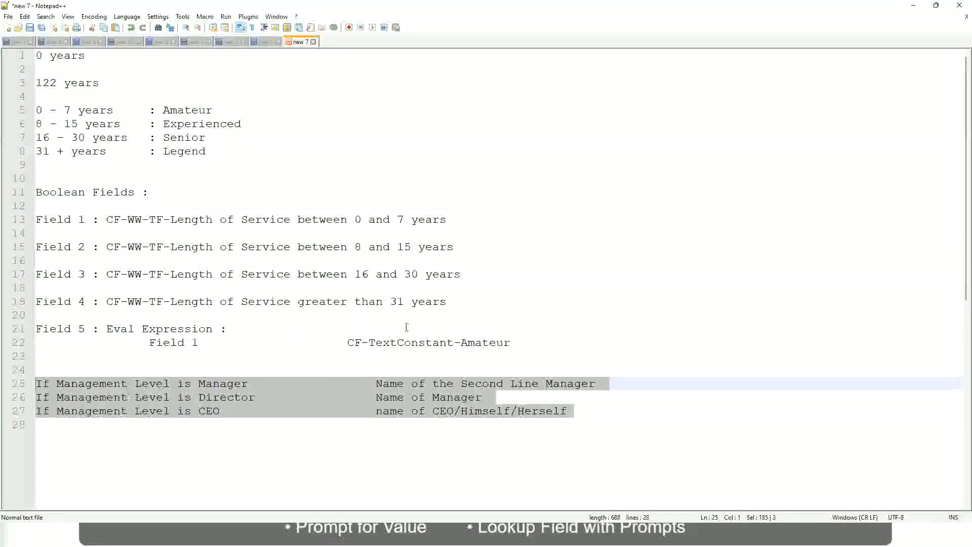
Examine the Manager condition's result on line 25 as an example of a returned person's name
{"action": "left_click", "coordinate": [410, 384]}
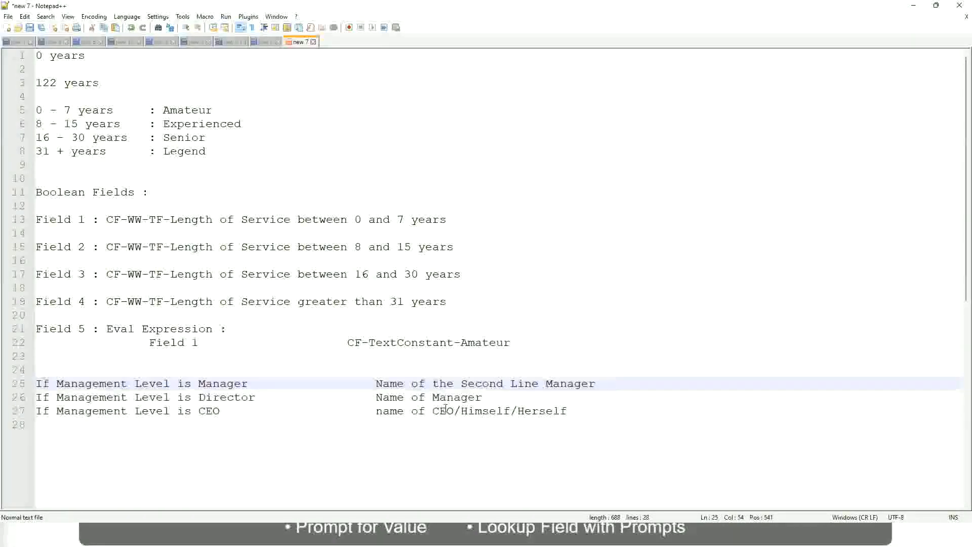
{"action": "left_click", "coordinate": [375, 383]}
{"action": "left_click_drag", "start_coordinate": [375, 384], "coordinate": [596, 383]}
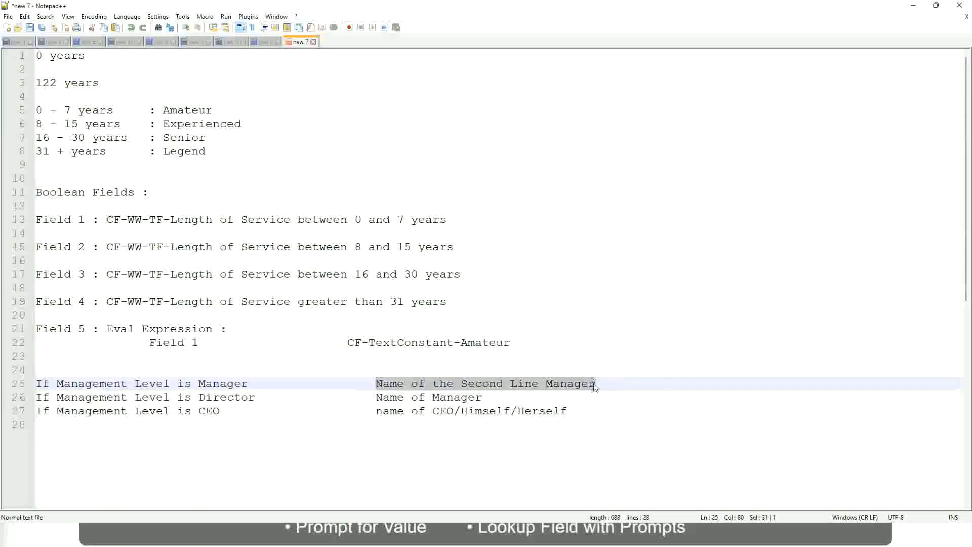
{"action": "left_click", "coordinate": [440, 385]}
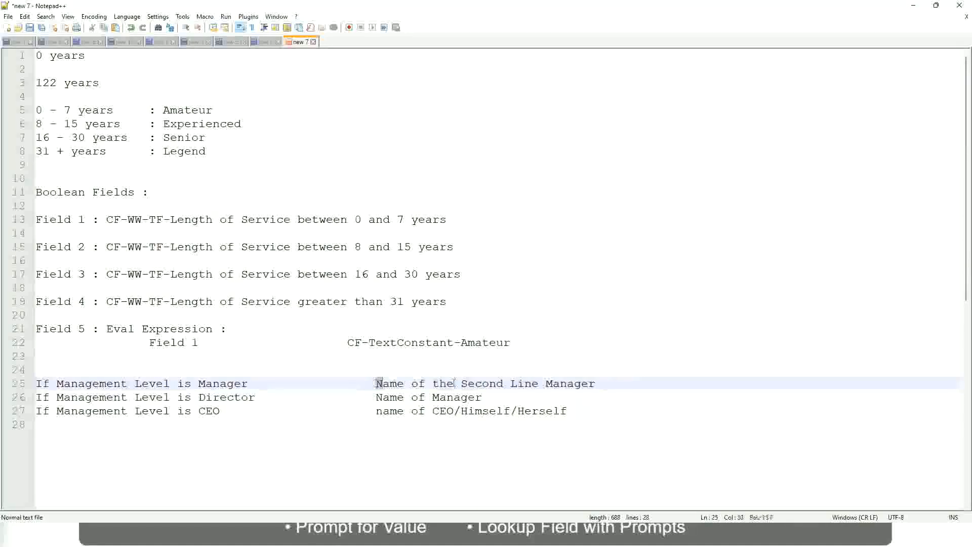
{"action": "left_click_drag", "start_coordinate": [376, 383], "coordinate": [598, 382]}
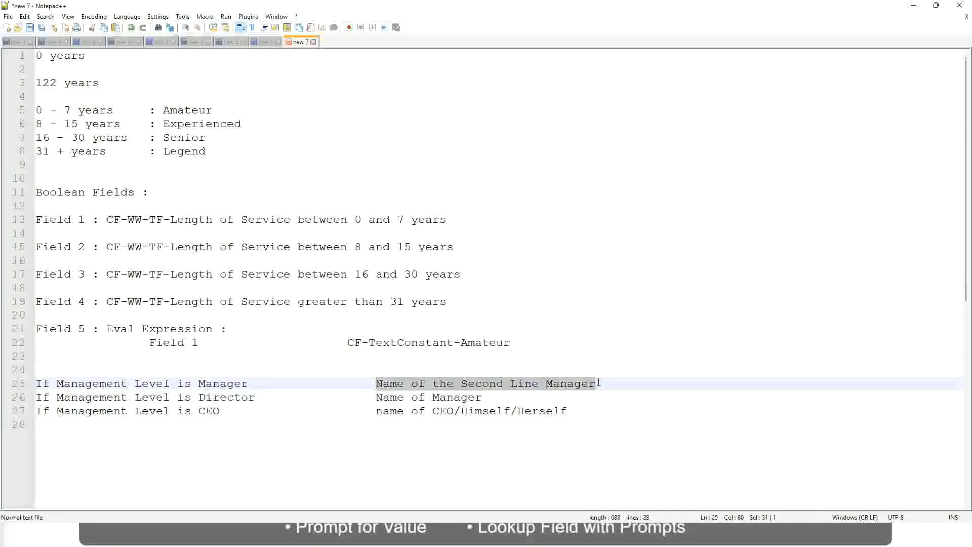
{"action": "left_click", "coordinate": [498, 385]}
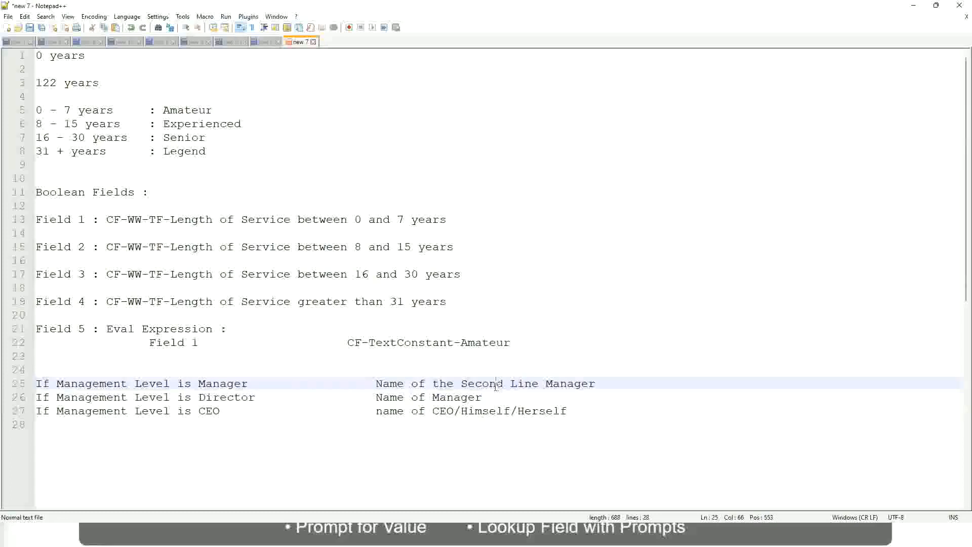
{"action": "left_click", "coordinate": [253, 384]}
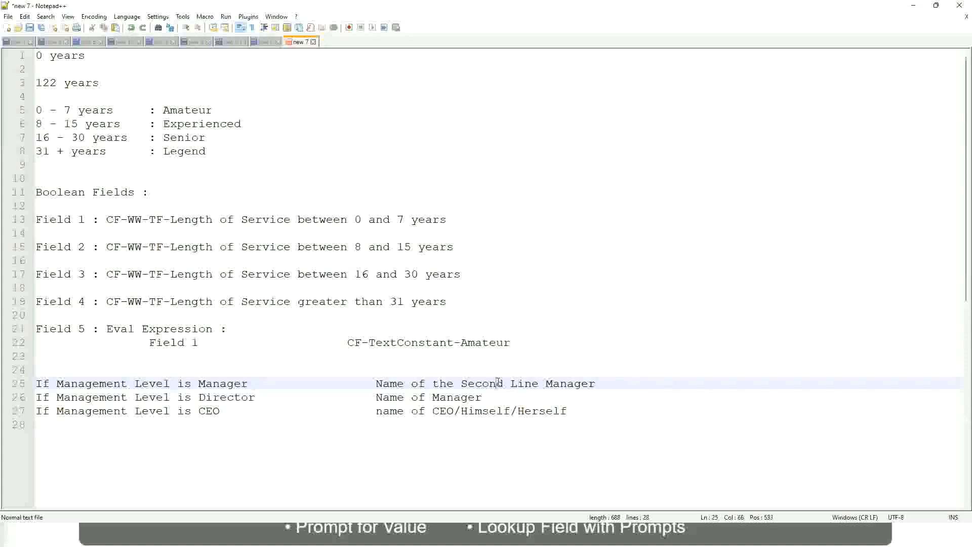
{"action": "left_click_drag", "start_coordinate": [532, 383], "coordinate": [540, 384]}
{"action": "left_click", "coordinate": [610, 382]}
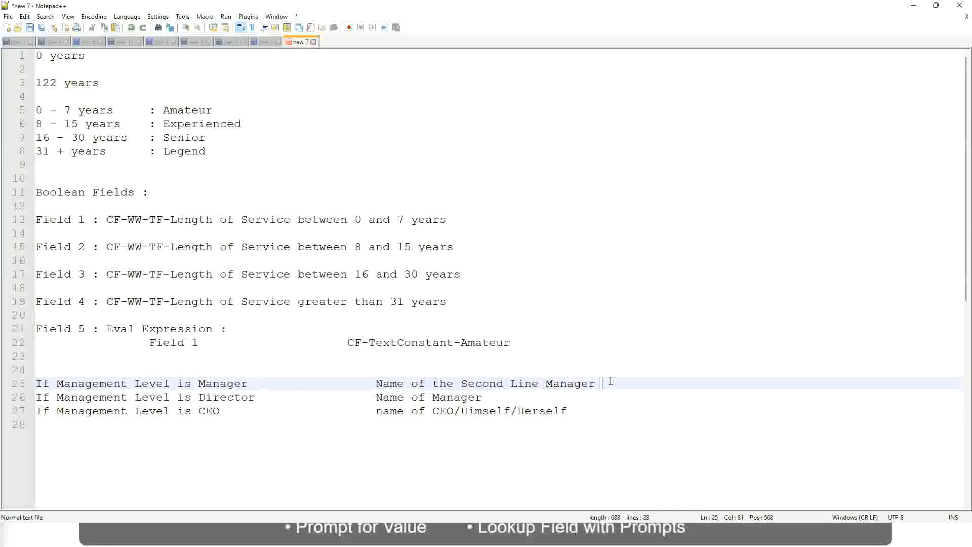
Compare the fixed experience band labels on lines 5 to 8 with the name results on lines 25 to 27
{"action": "left_click", "coordinate": [573, 377]}
{"action": "double_click", "coordinate": [187, 110]}
{"action": "double_click", "coordinate": [192, 124]}
{"action": "double_click", "coordinate": [190, 137]}
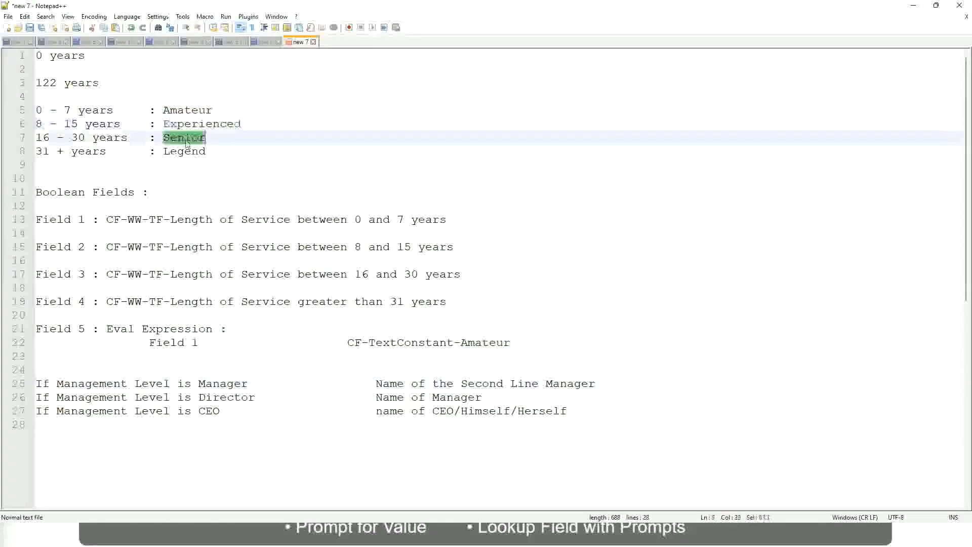
{"action": "left_click", "coordinate": [184, 151]}
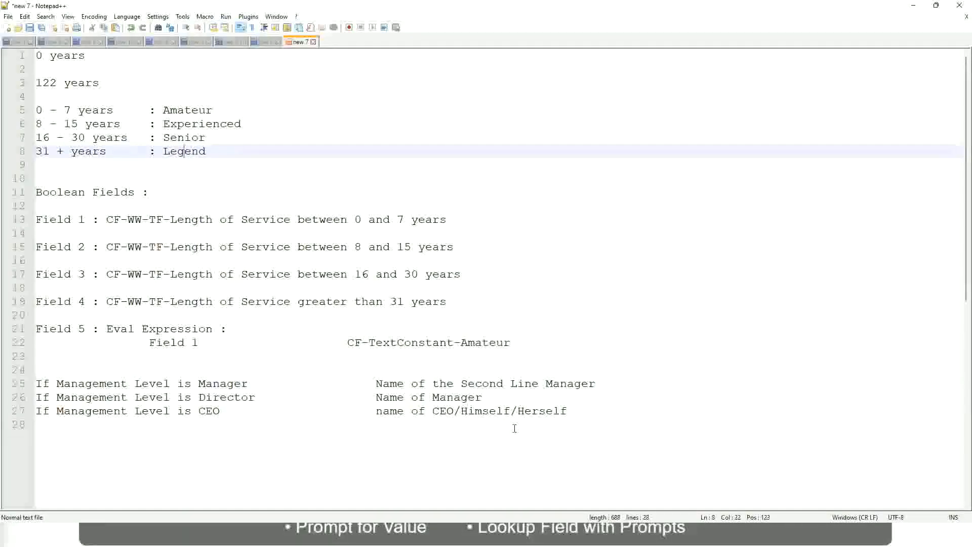
{"action": "left_click", "coordinate": [498, 412]}
{"action": "left_click", "coordinate": [473, 411]}
{"action": "left_click", "coordinate": [458, 397]}
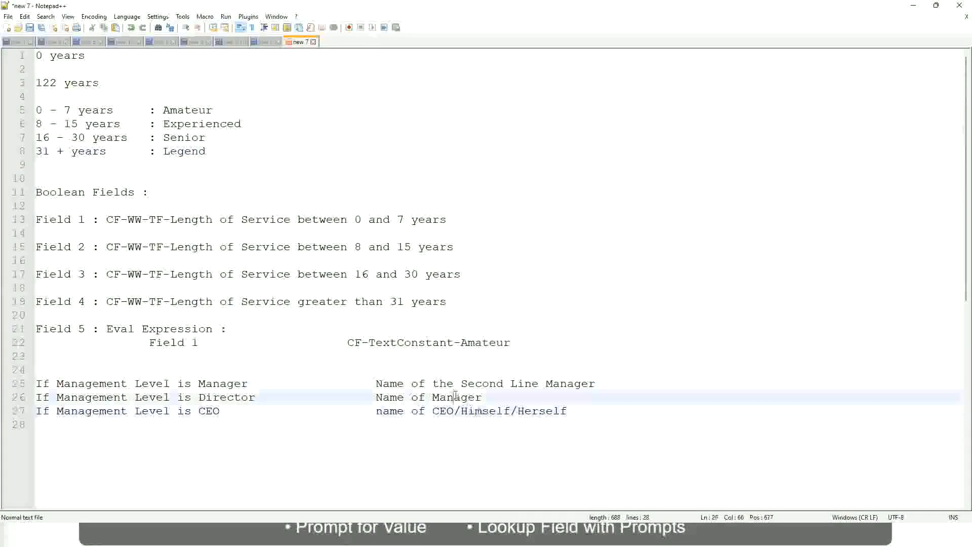
{"action": "left_click", "coordinate": [467, 386]}
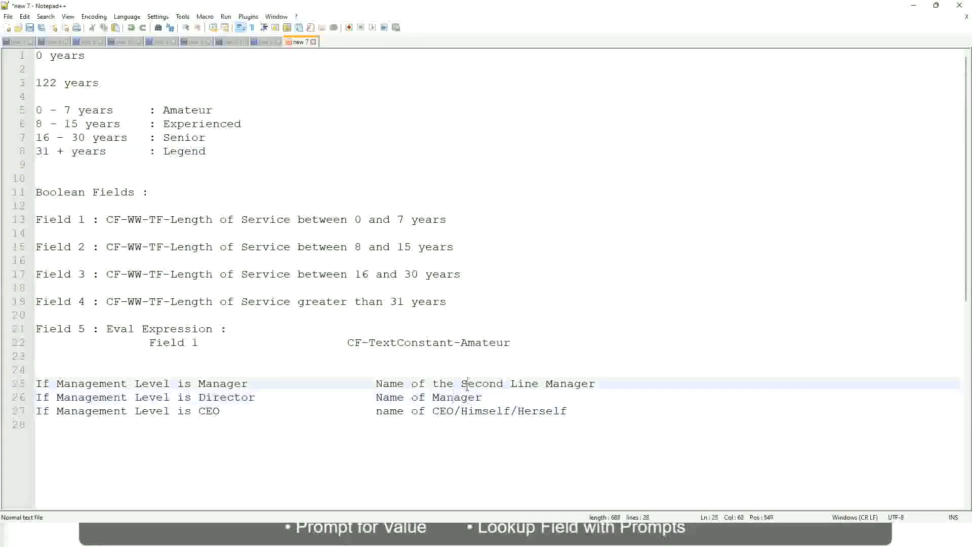
{"action": "left_click", "coordinate": [264, 403]}
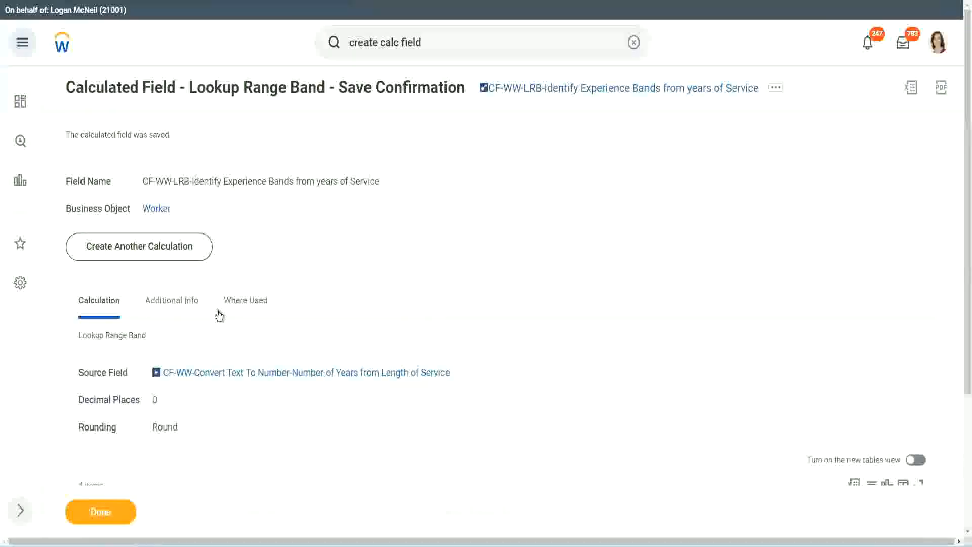
Switch to Workday, copy the saved Lookup Range Band field's name and finish its save confirmation
{"action": "scroll", "coordinate": [363, 178], "scroll_direction": "down", "scroll_amount": 4}
{"action": "scroll", "coordinate": [378, 194], "scroll_direction": "up", "scroll_amount": 4}
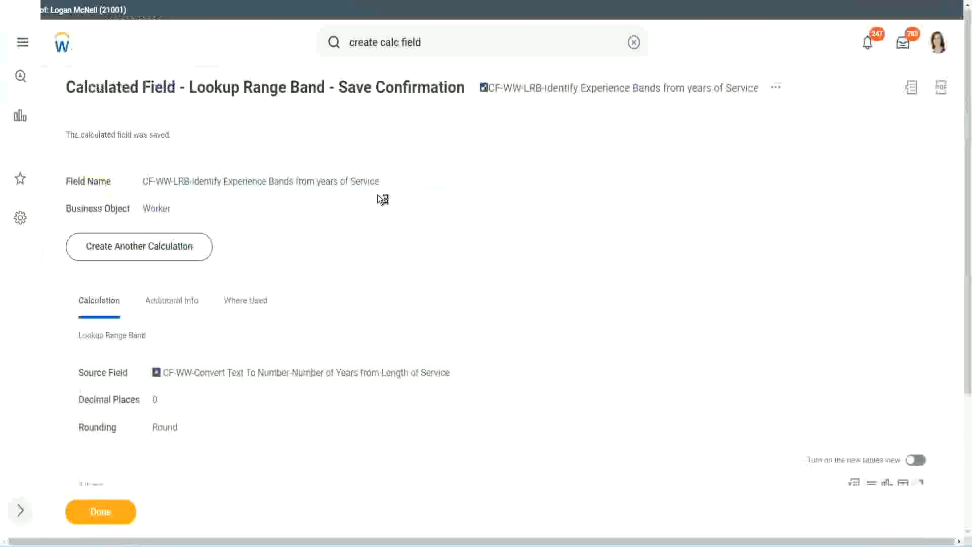
{"action": "right_click", "coordinate": [573, 98]}
{"action": "left_click", "coordinate": [602, 152]}
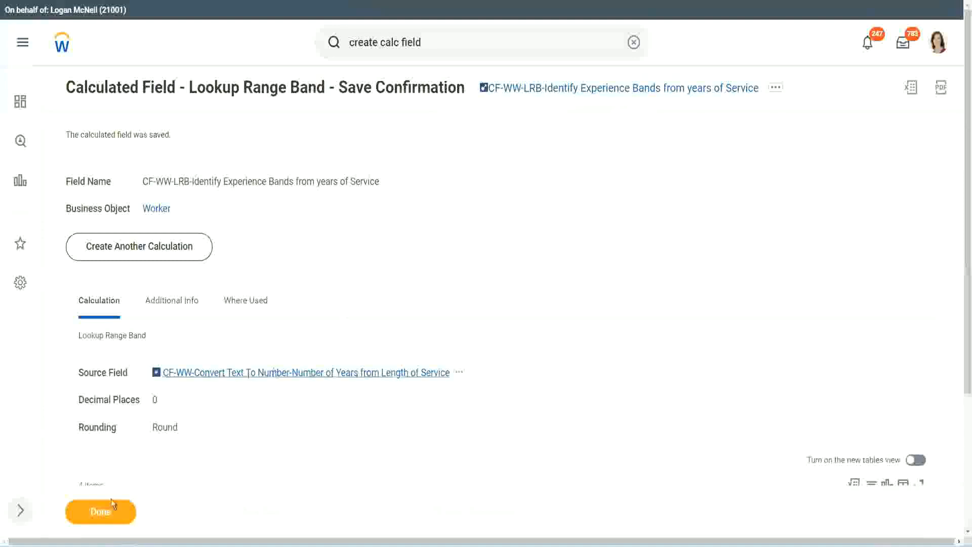
{"action": "left_click", "coordinate": [94, 519]}
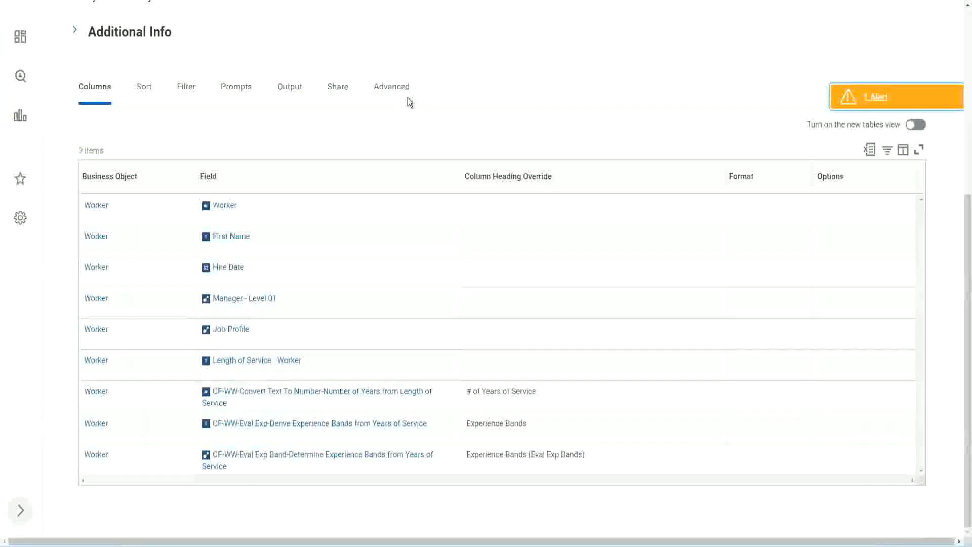
Open the WW Employee Details custom report for editing
{"action": "scroll", "coordinate": [421, 114], "scroll_direction": "up", "scroll_amount": 6}
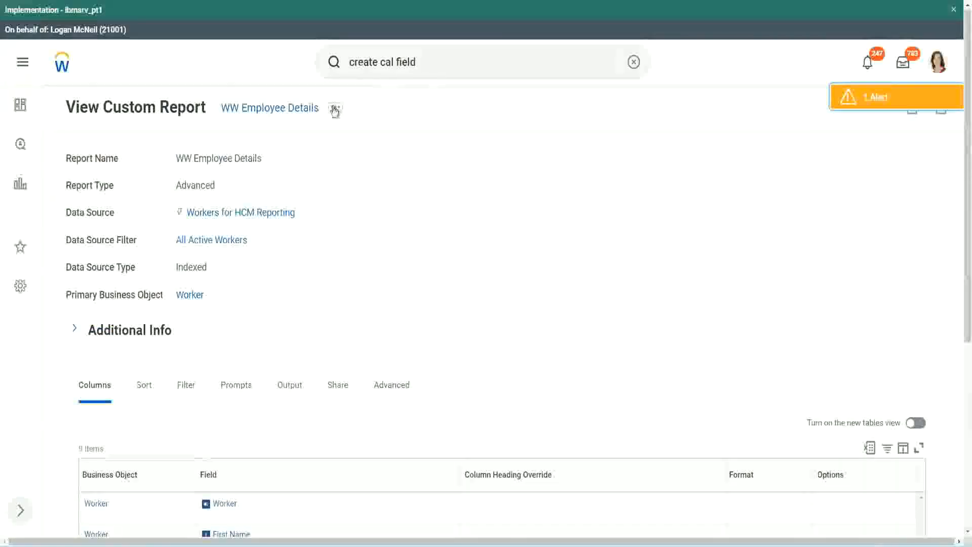
{"action": "left_click", "coordinate": [335, 108]}
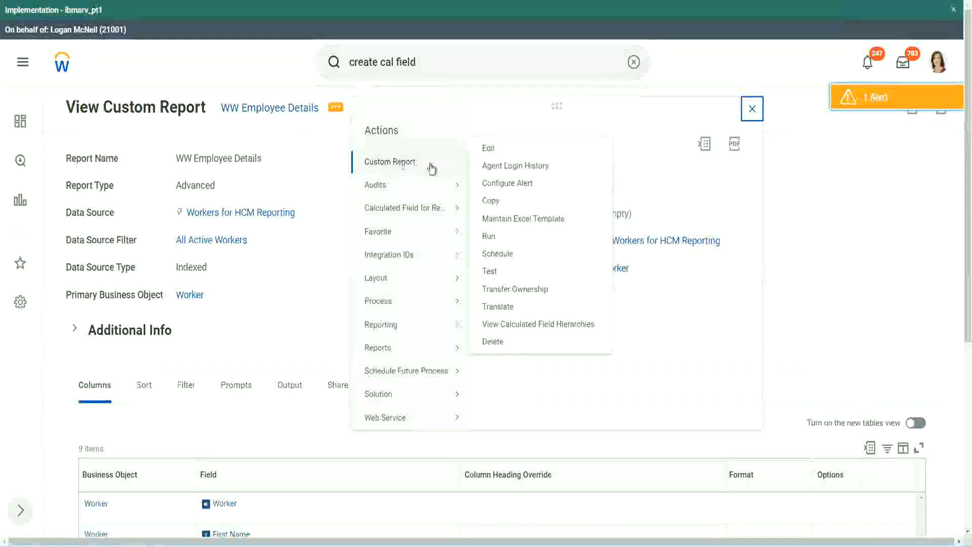
{"action": "left_click", "coordinate": [494, 150]}
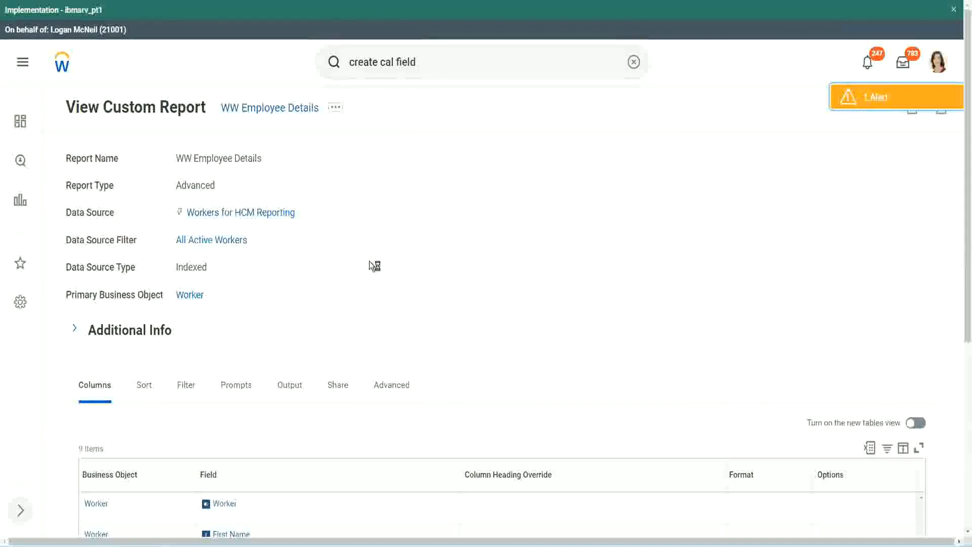
{"action": "scroll", "coordinate": [370, 262], "scroll_direction": "down", "scroll_amount": 5}
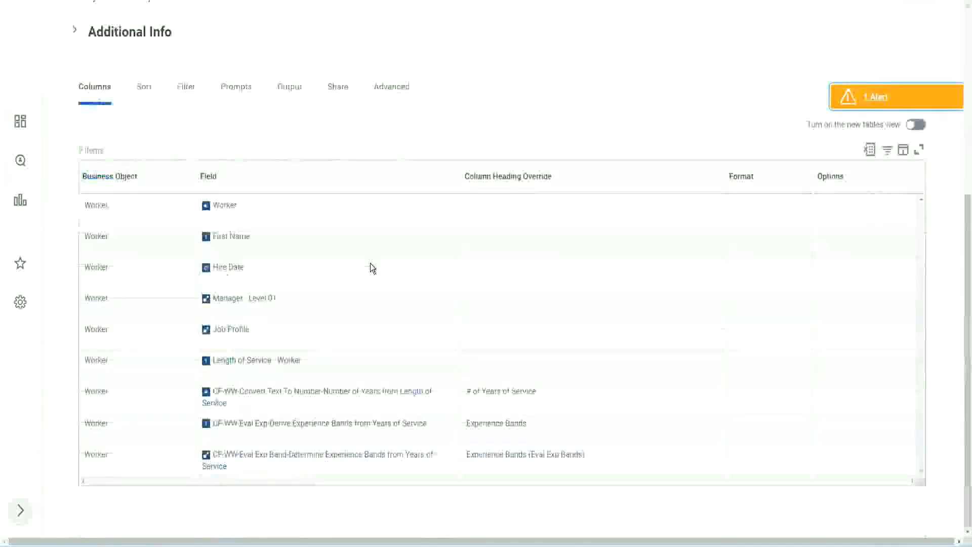
Add a Worker column at the end of the report using the field CF-WW-LRB-Identify Experience Bands from years of Service
{"action": "scroll", "coordinate": [367, 284], "scroll_direction": "down", "scroll_amount": 10}
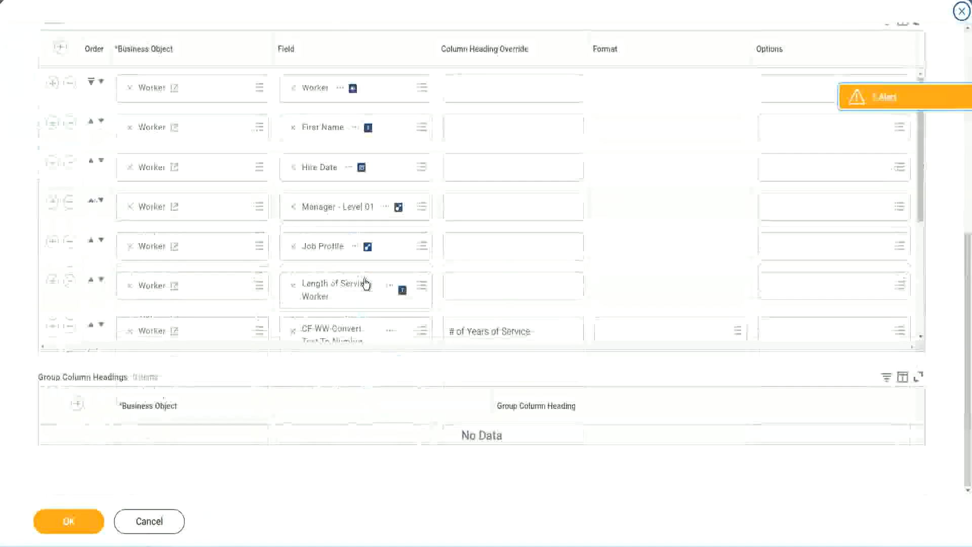
{"action": "scroll", "coordinate": [224, 293], "scroll_direction": "down", "scroll_amount": 4}
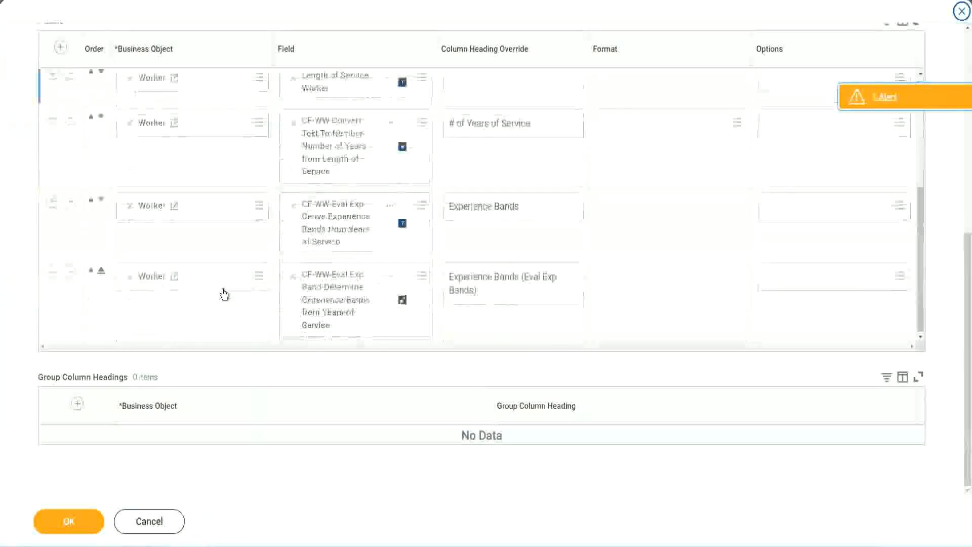
{"action": "left_click", "coordinate": [52, 272]}
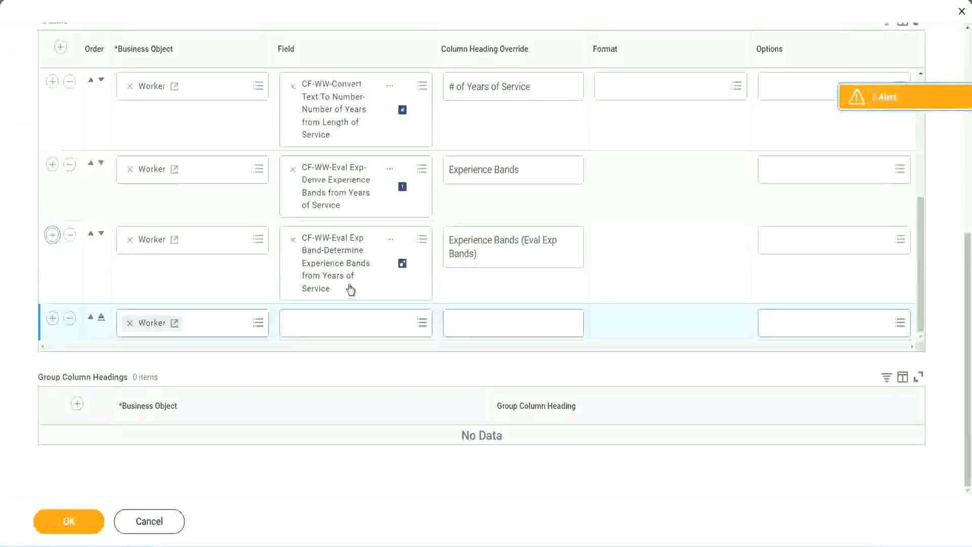
{"action": "left_click", "coordinate": [330, 324]}
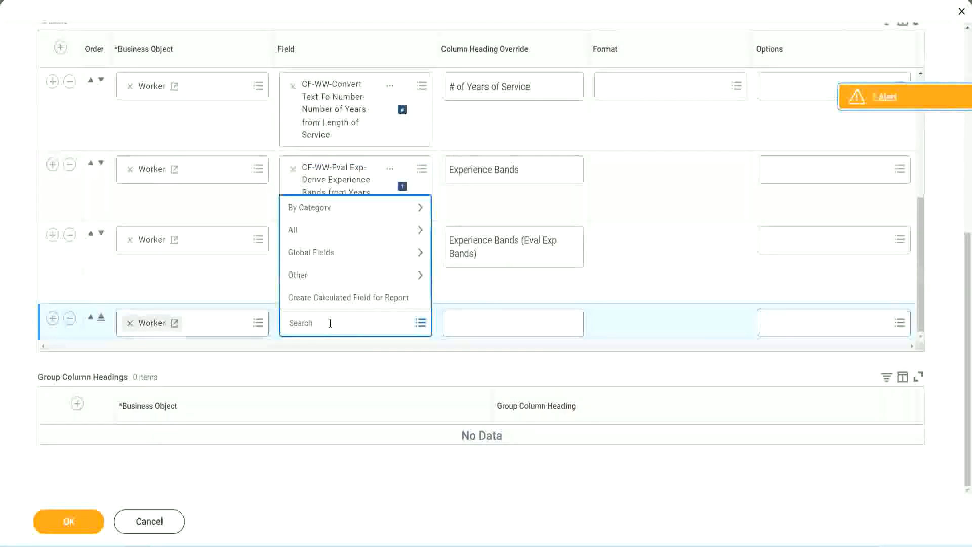
{"action": "key", "text": "ctrl+v"}
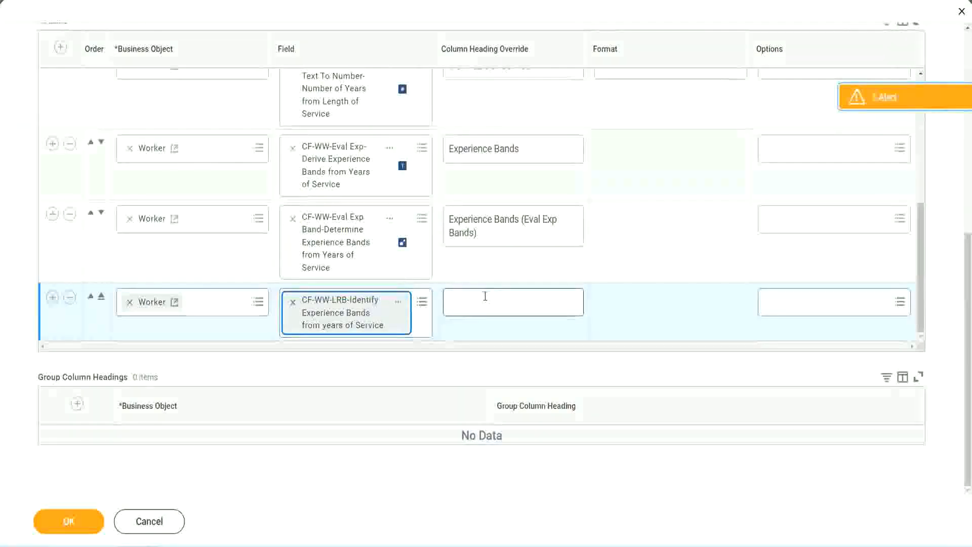
Set the new column's heading override to "Experience Bands (LRB)"
{"action": "left_click", "coordinate": [485, 296]}
{"action": "type", "text": "Ex"}
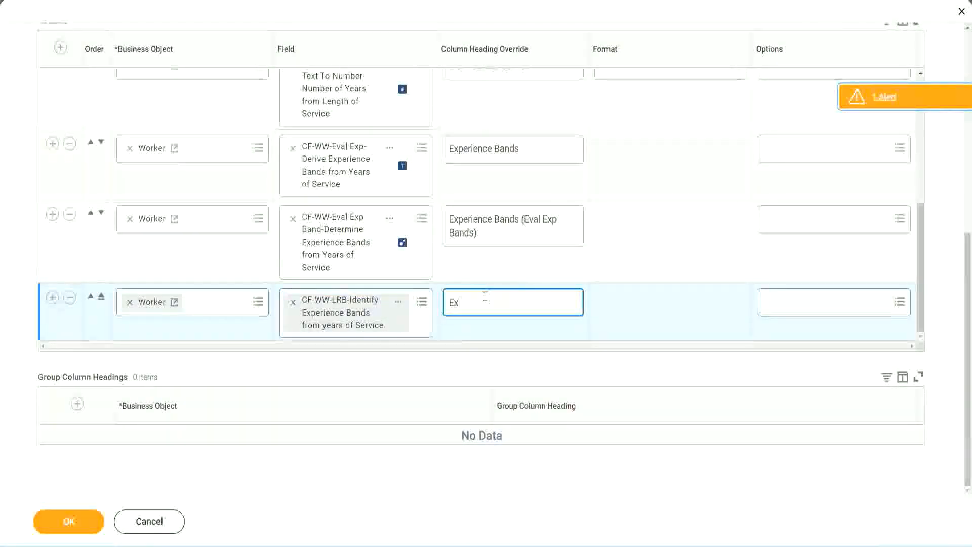
{"action": "type", "text": "perienc"}
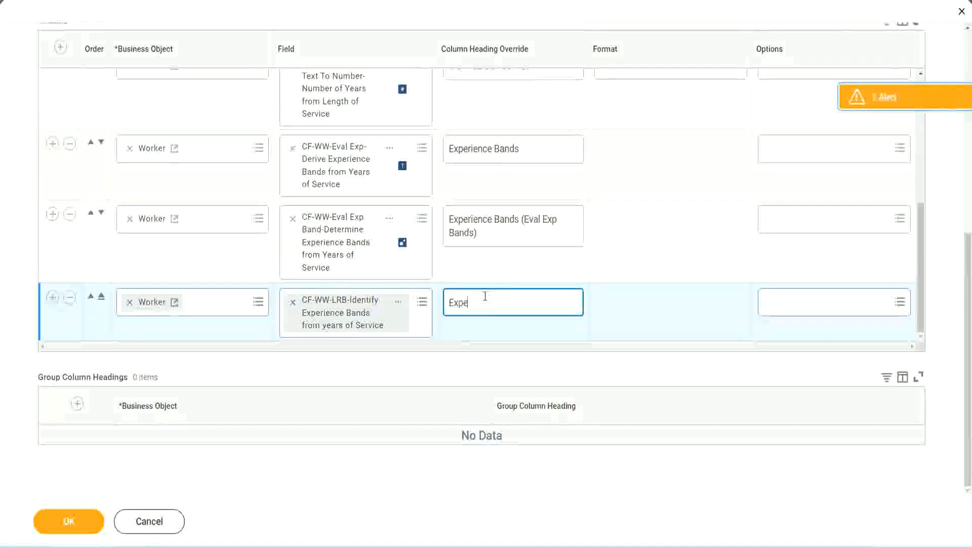
{"action": "key", "text": "BackSpace"}
{"action": "key", "text": "BackSpace"}
{"action": "key", "text": "BackSpace"}
{"action": "key", "text": "BackSpace"}
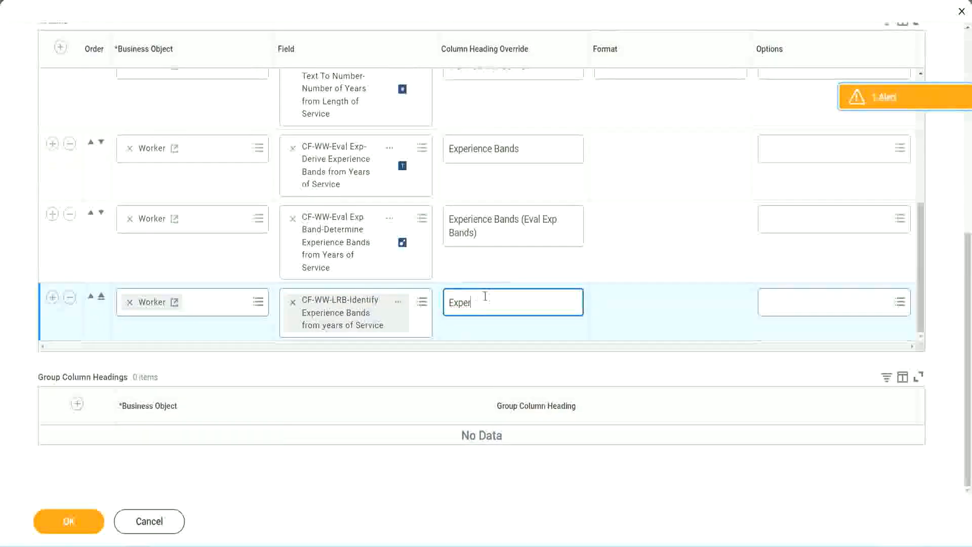
{"action": "type", "text": "ience Band"}
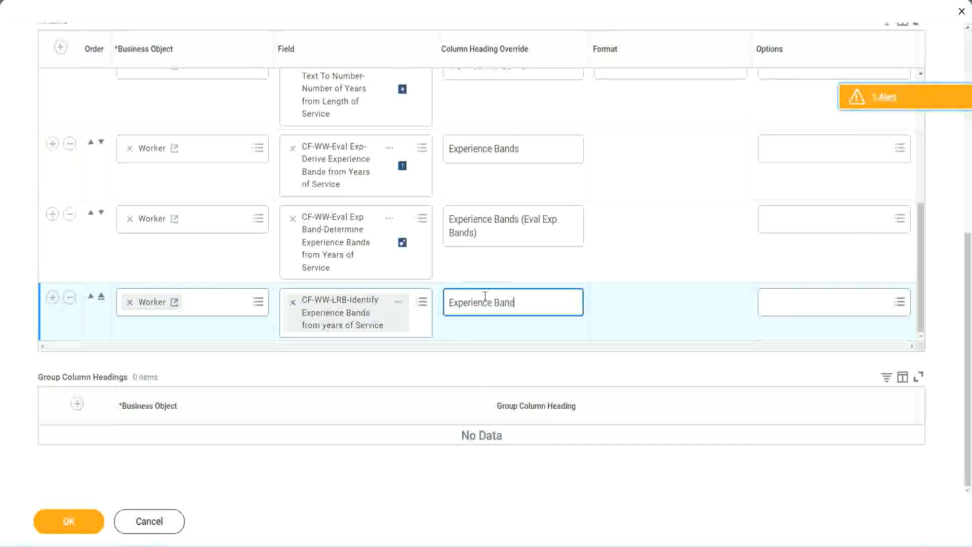
{"action": "type", "text": "s (LRB)"}
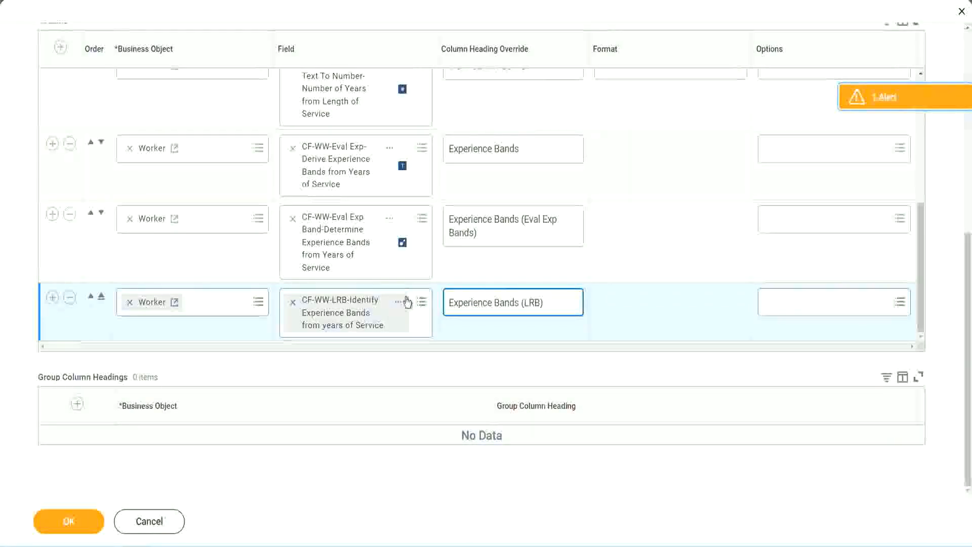
Save the column changes and run the WW Employee Details report with the worker type prompts left blank
{"action": "left_click", "coordinate": [86, 531]}
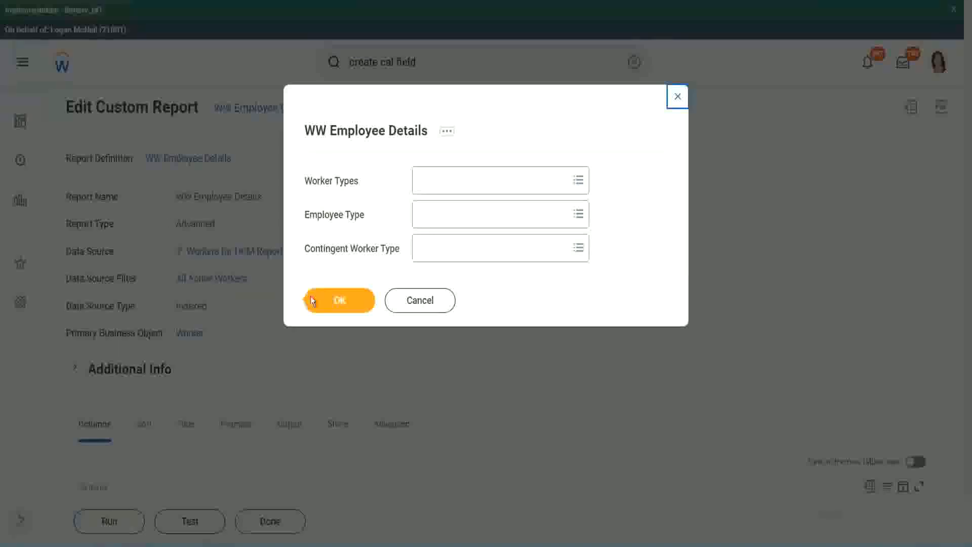
{"action": "left_click", "coordinate": [345, 303]}
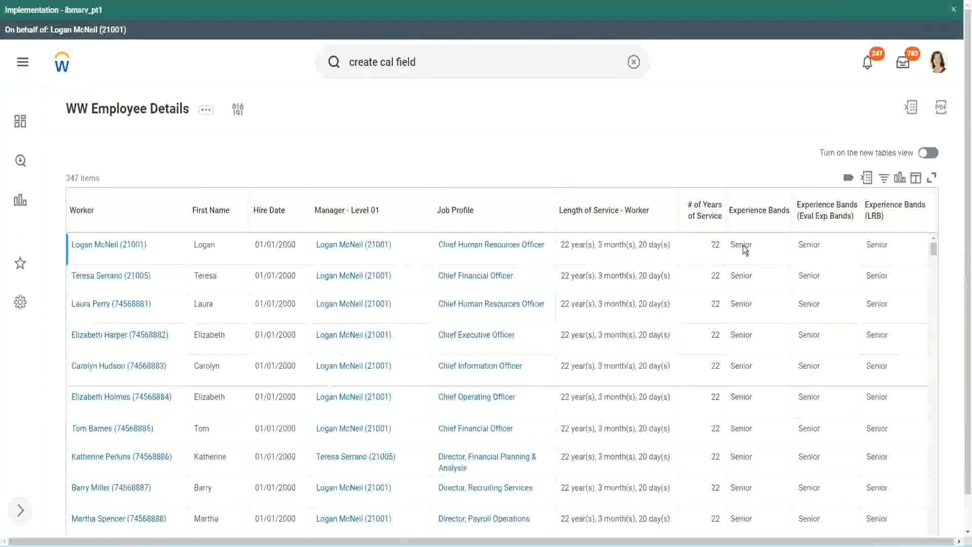
Compare the Experience Bands, Experience Bands (Eval Exp Bands) and Experience Bands (LRB) columns across the workers in the report results
{"action": "double_click", "coordinate": [744, 245]}
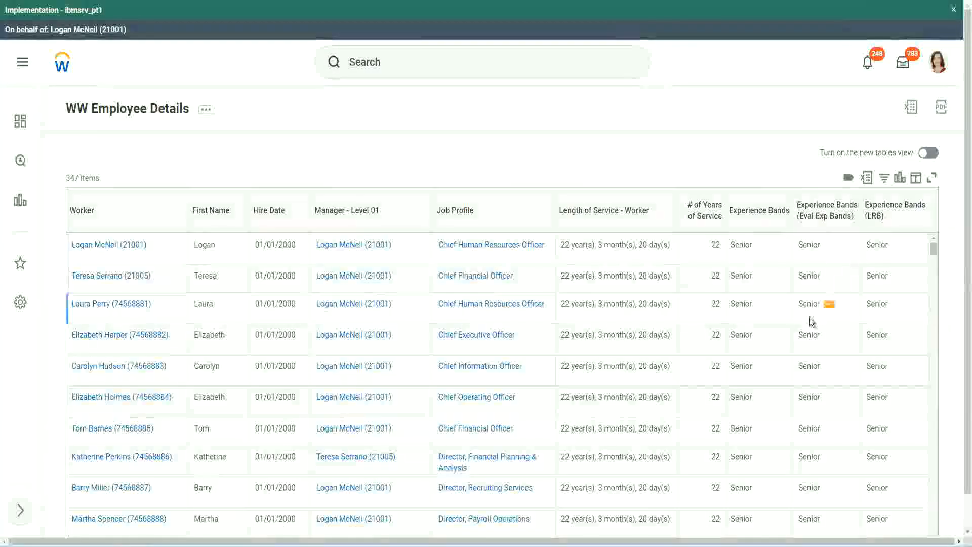
{"action": "scroll", "coordinate": [809, 319], "scroll_direction": "down", "scroll_amount": 10}
{"action": "scroll", "coordinate": [805, 343], "scroll_direction": "down", "scroll_amount": 3}
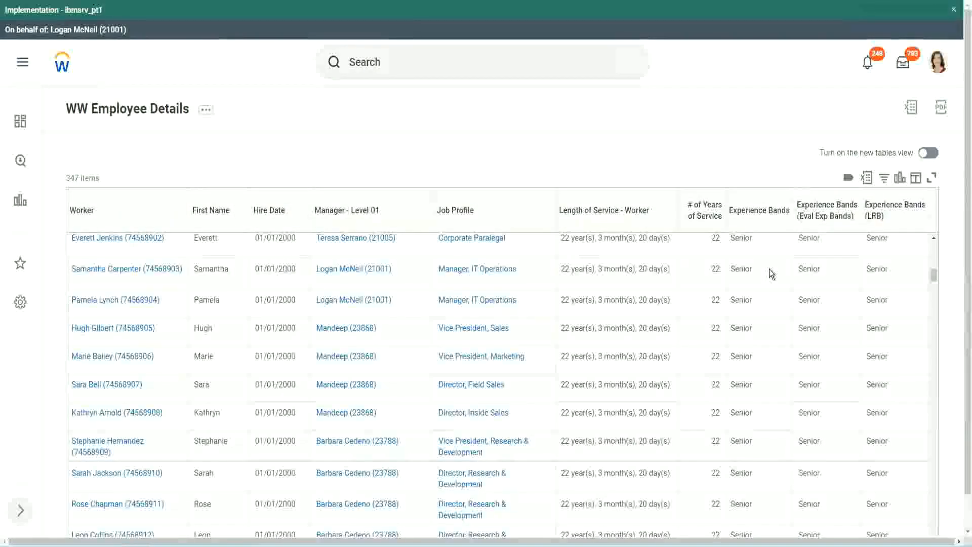
{"action": "scroll", "coordinate": [765, 416], "scroll_direction": "down", "scroll_amount": 3}
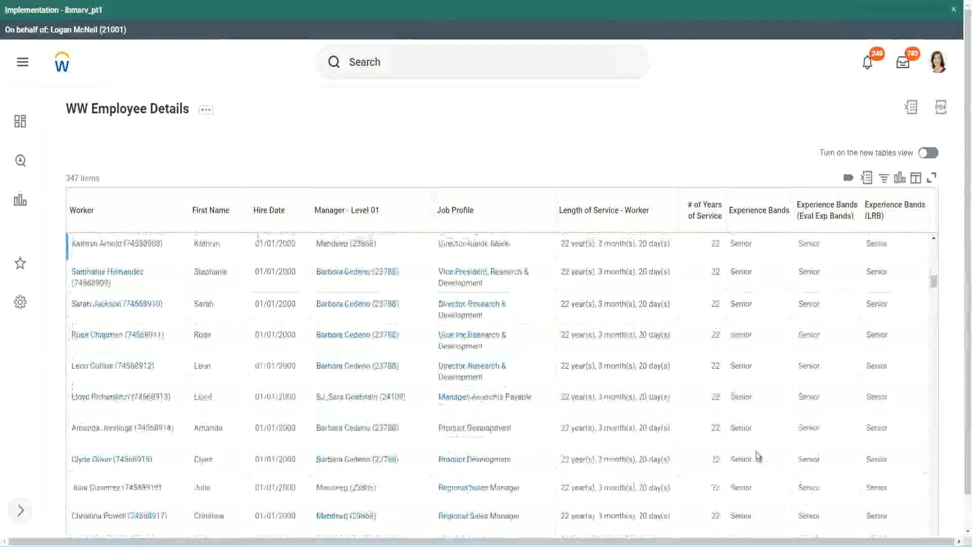
{"action": "scroll", "coordinate": [762, 361], "scroll_direction": "down", "scroll_amount": 1}
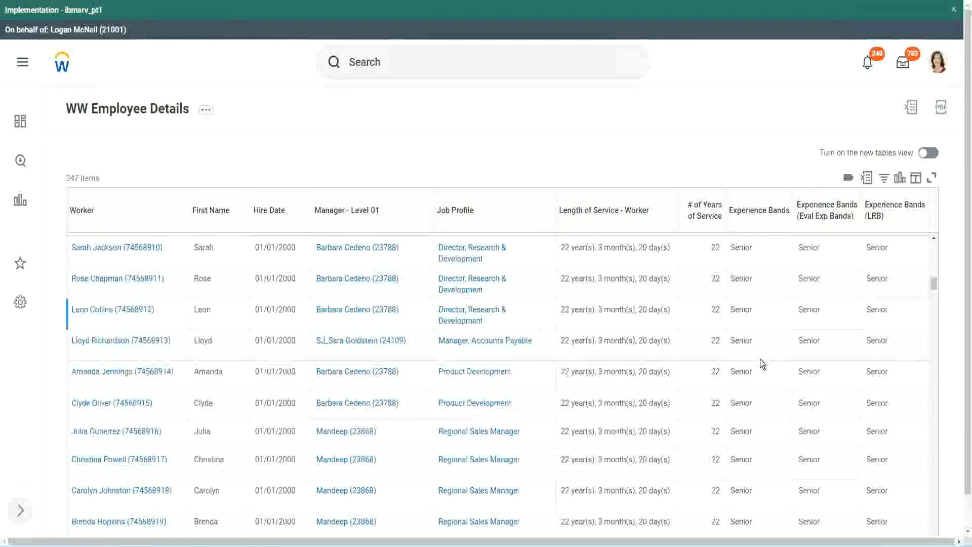